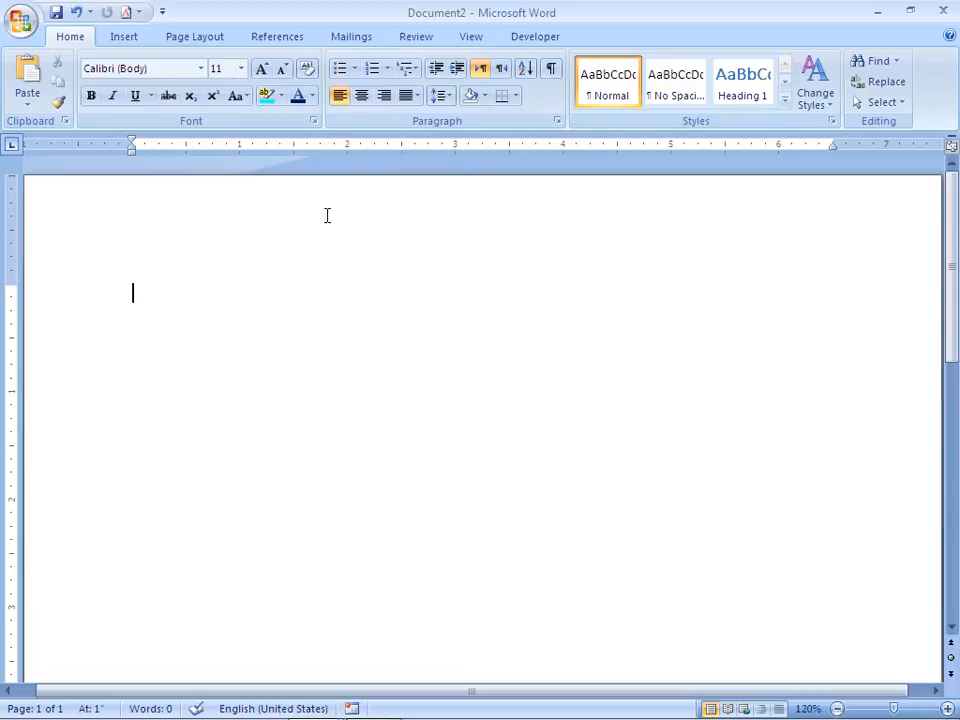
Enter the line "A QUICK BROWN FOX JUMPS OVER THE LAZY DOG" in the blank document.
text(A QUICK BROWN)
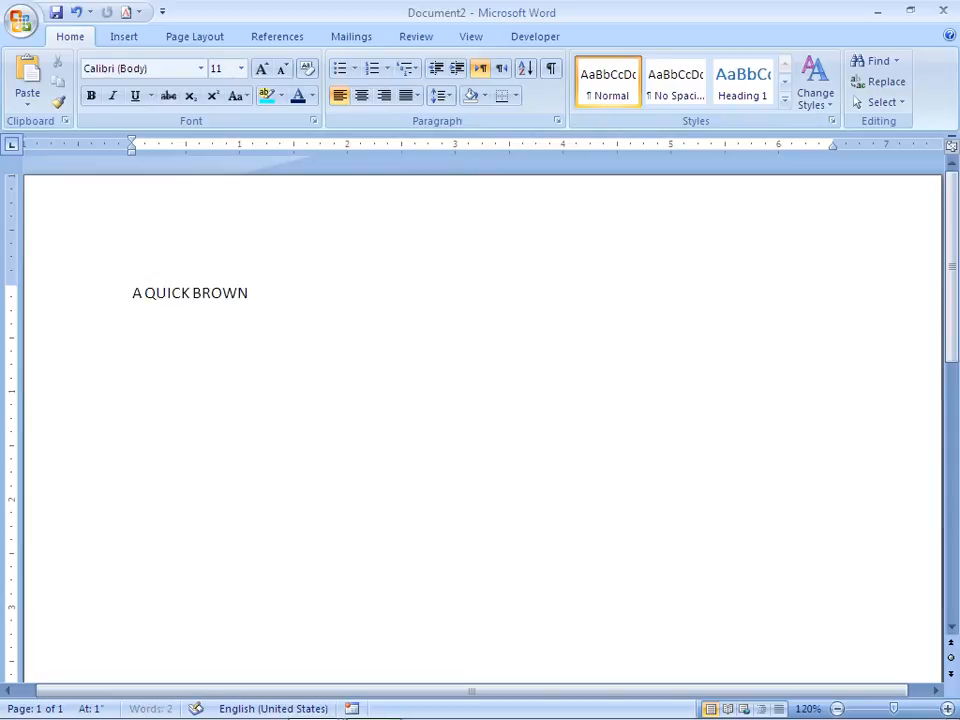
text( FODX)
key(BackSpace)
key(BackSpace)
text(X JUMPS OVER THE LAZY )
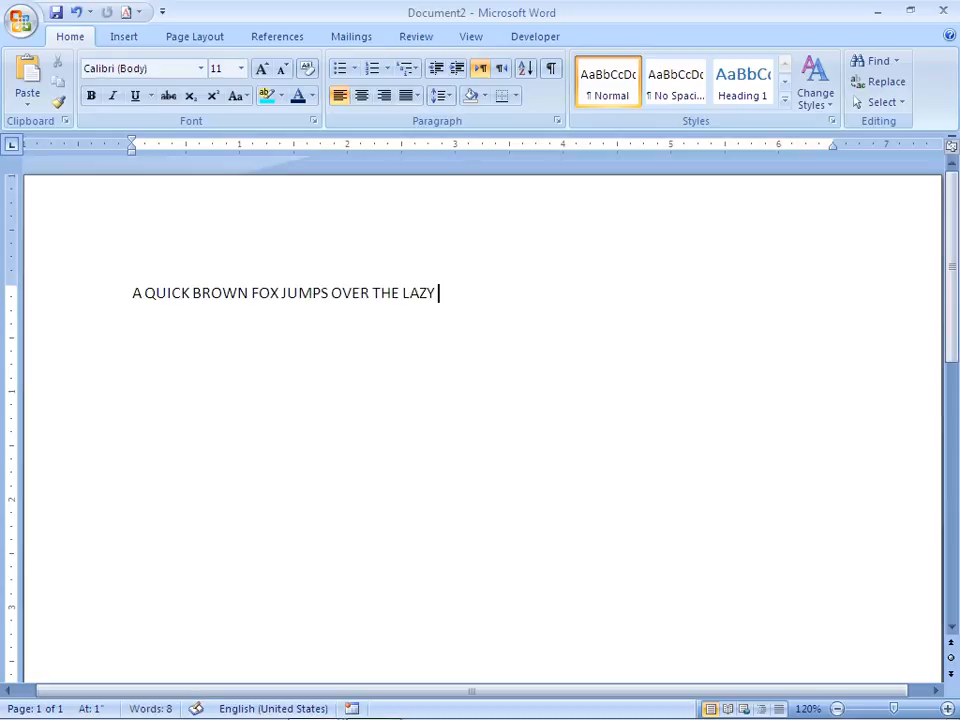
text(DOG)
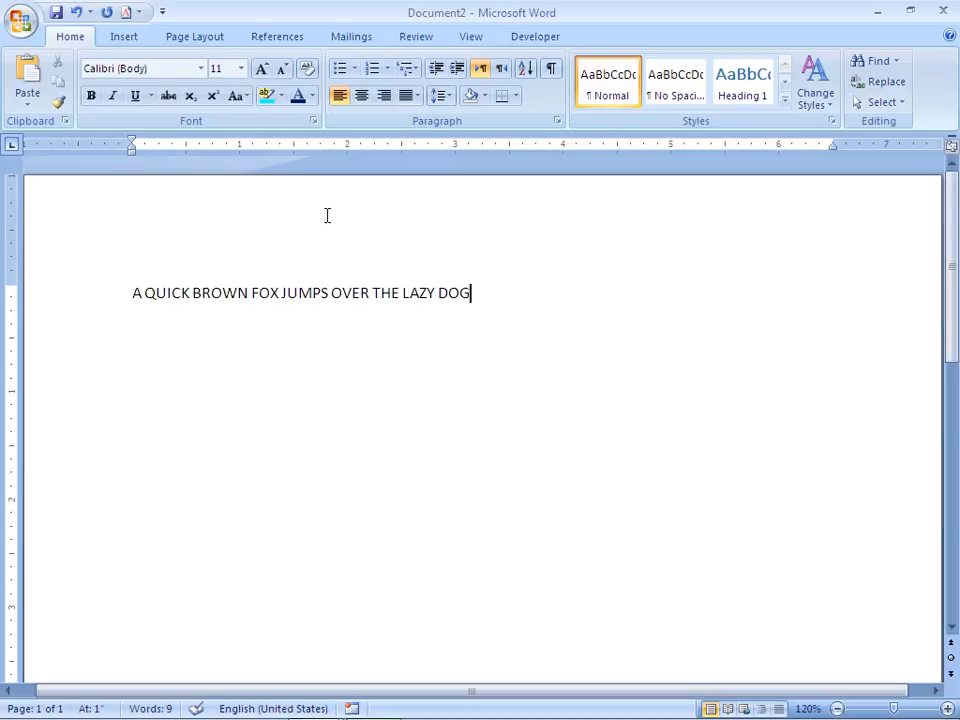
Turn the sentence into a bulleted list item with the default round bullet.
key(Home)
key(End)
key(Home)
key(End)
key(Home)
key(End)
click(341, 70)
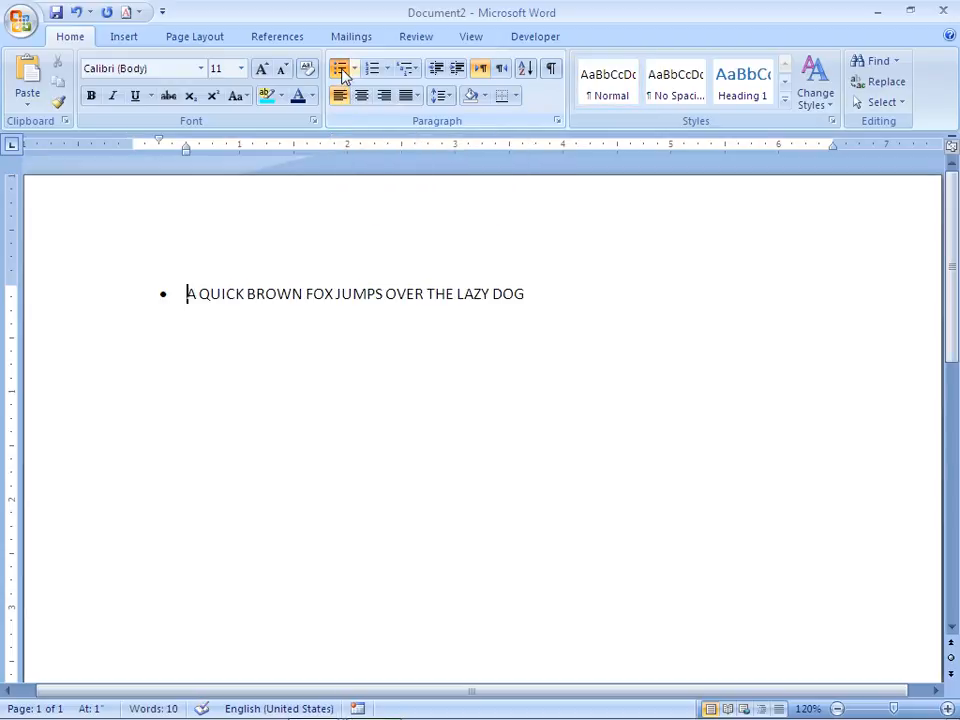
Add three more bulleted items below the sentence: ASDF, ASDF and ADSF.
click(551, 296)
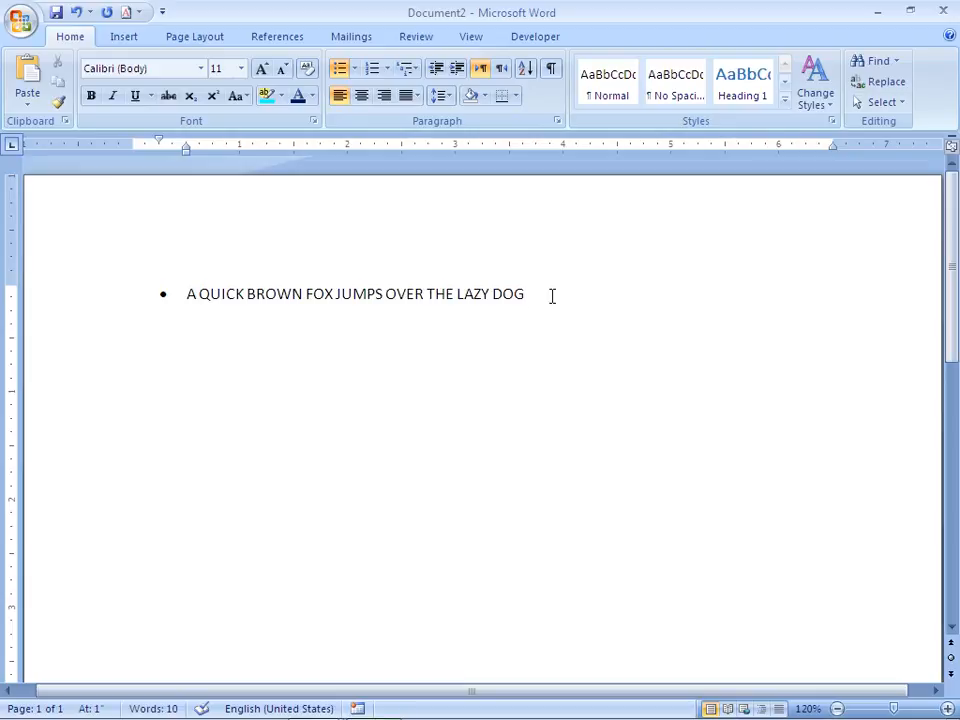
key(Return)
text(ASDF)
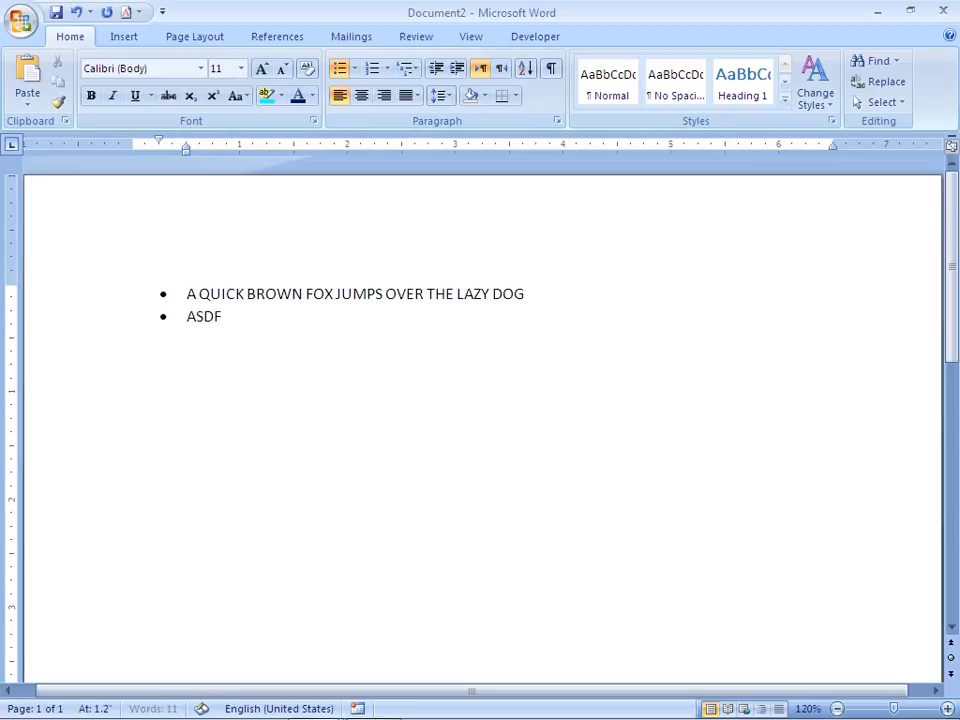
key(Return)
text(ASDF)
key(Return)
text(ADSF)
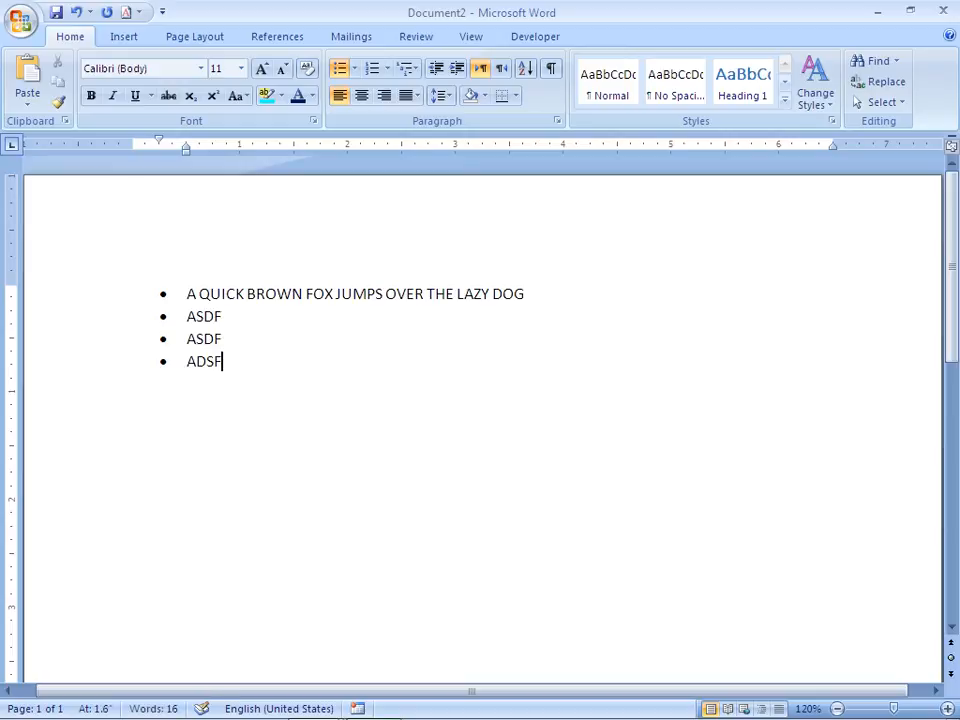
Change the bullet symbol of all four list items to the arrowhead from the bullet library.
key(shift+Up)
key(shift+Up)
key(shift+Up)
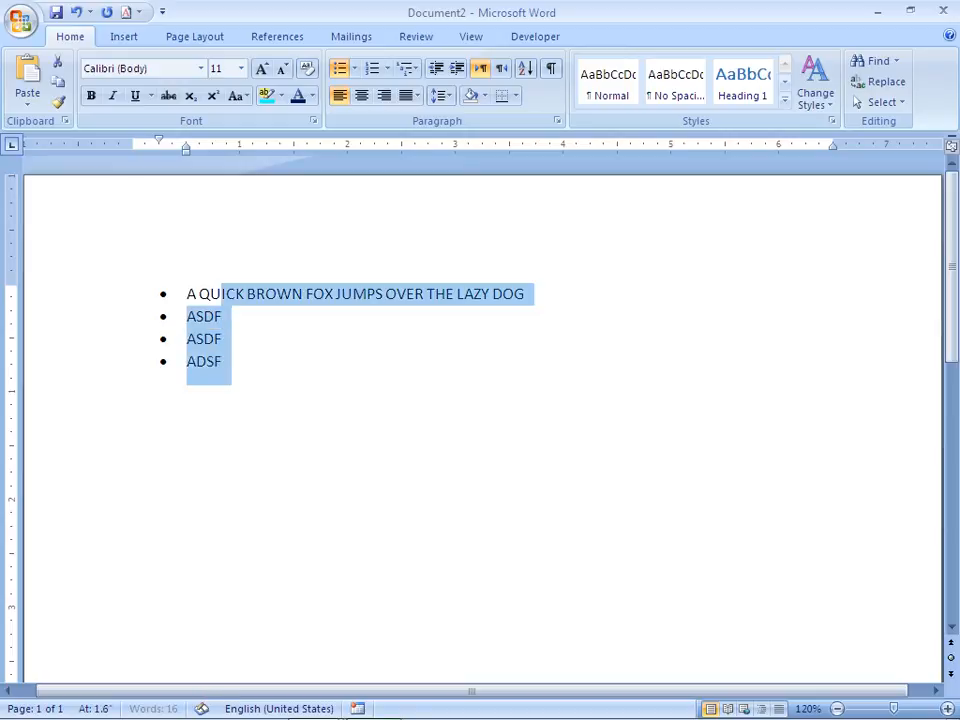
key(shift+Left)
key(shift+Left)
key(shift+Left)
key(shift+Left)
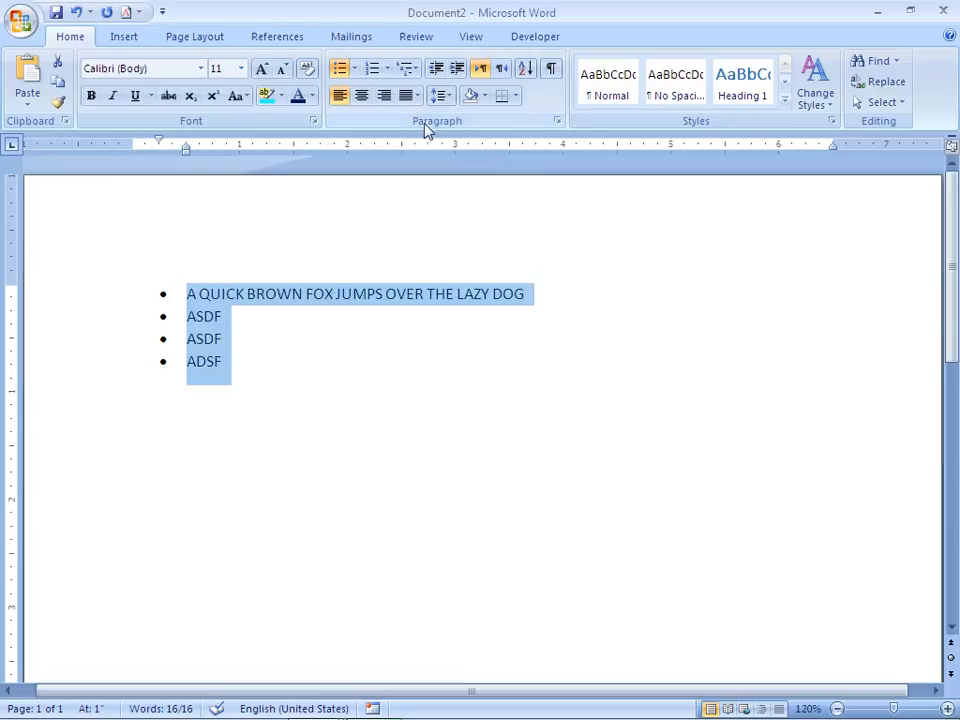
click(355, 68)
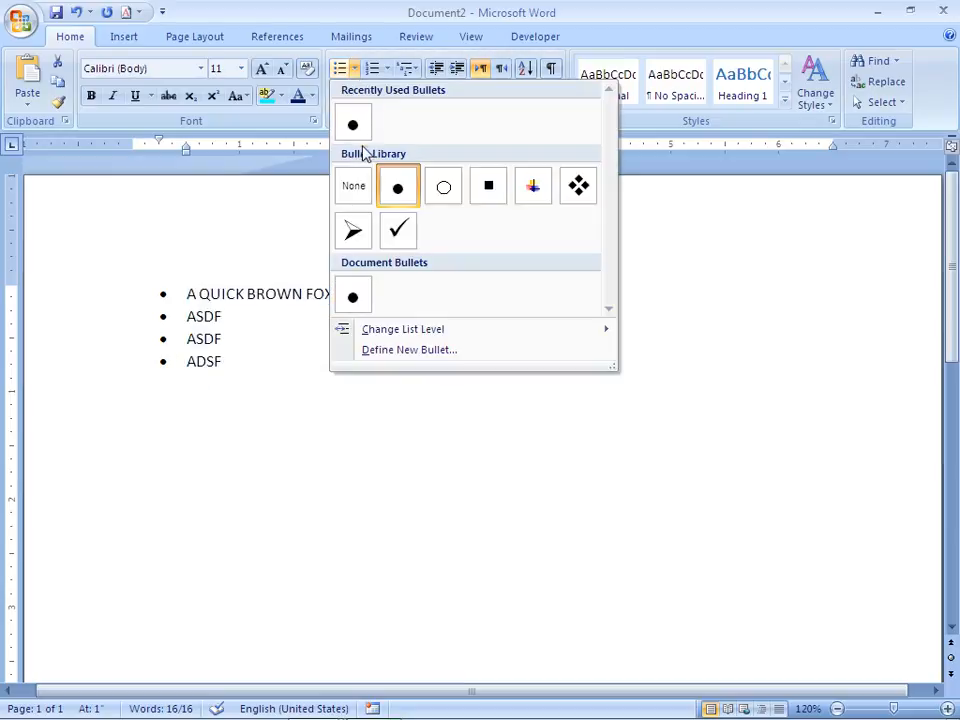
click(355, 231)
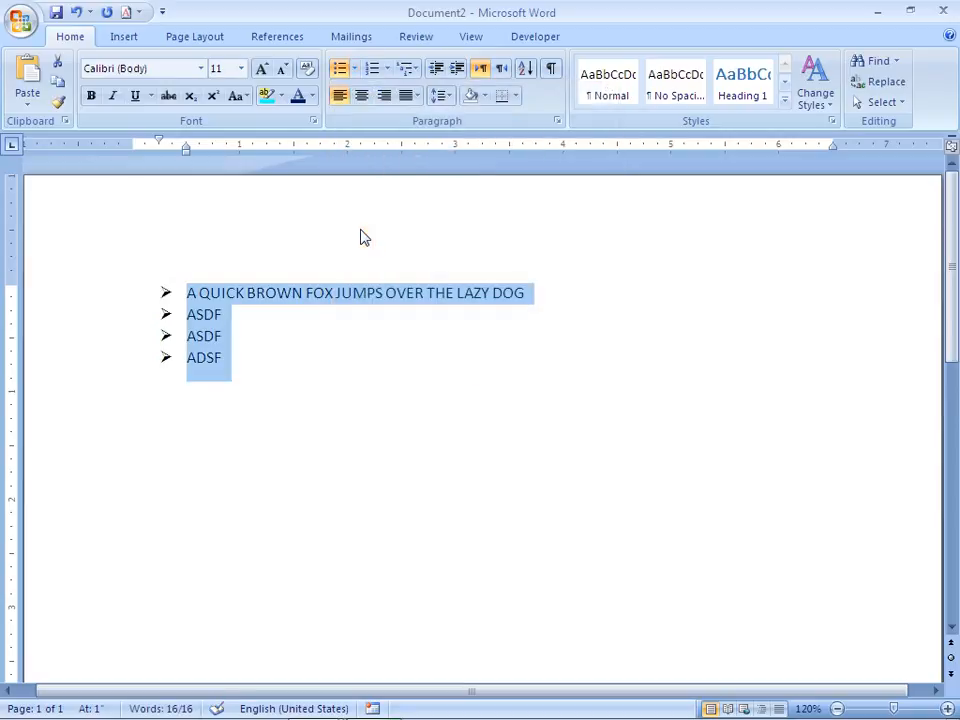
End the bulleted list after ADSF and leave an empty line below it.
key(End)
key(Return)
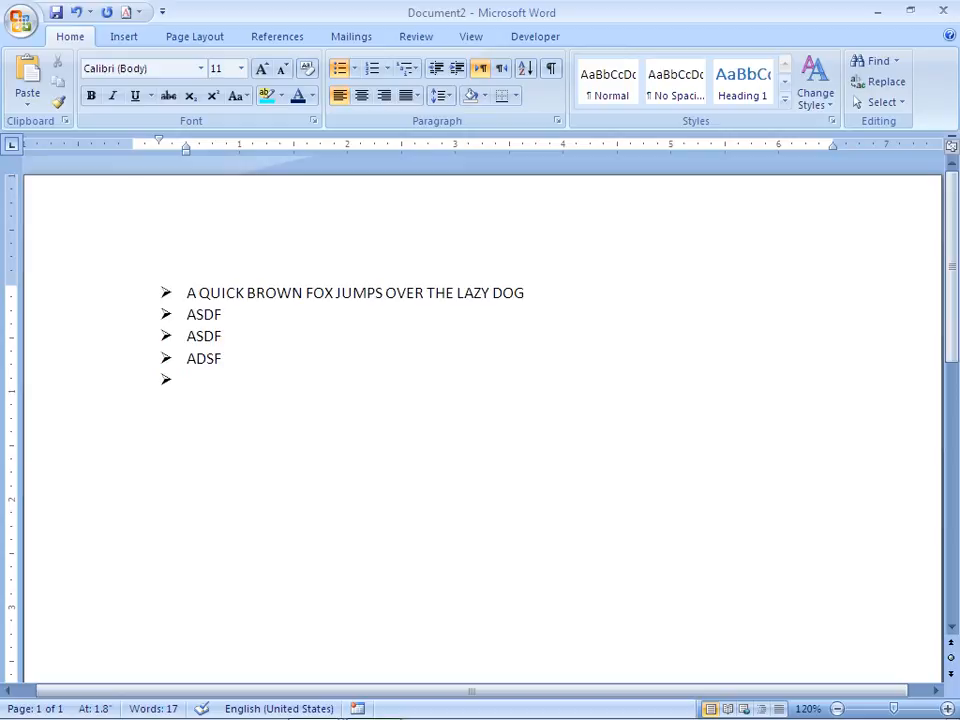
key(BackSpace)
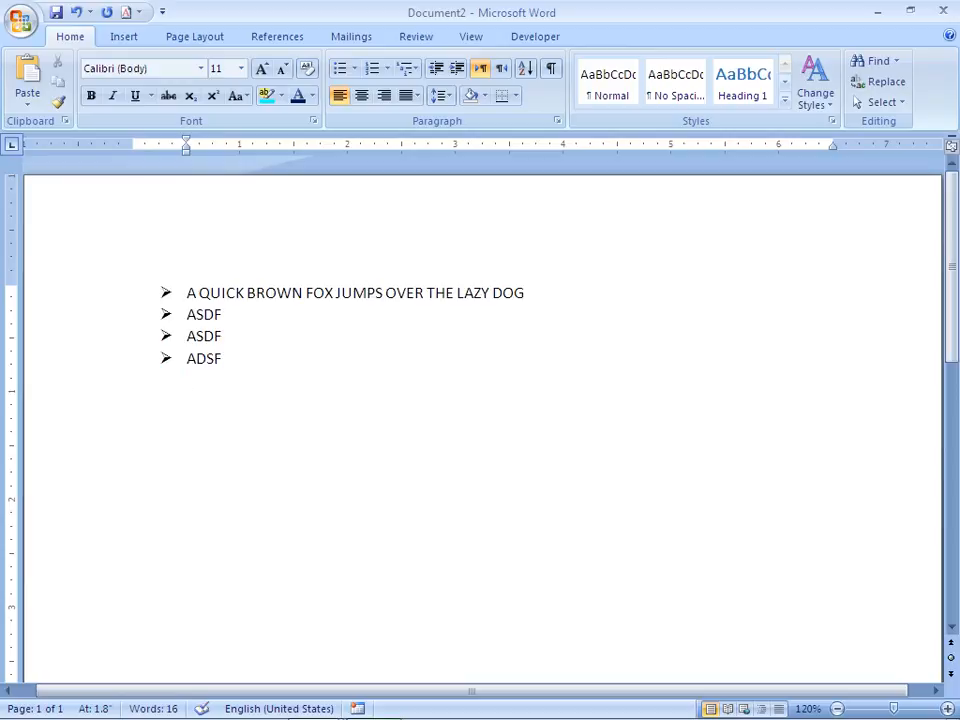
key(Return)
Enter four plain lines below the bulleted list: AAAAAAAAAAAAAAAAAAAAAA, ASDFASDFASDF, ASDF and ASDF.
text(AAAAAAAAAAAAAAAAAAAAAA)
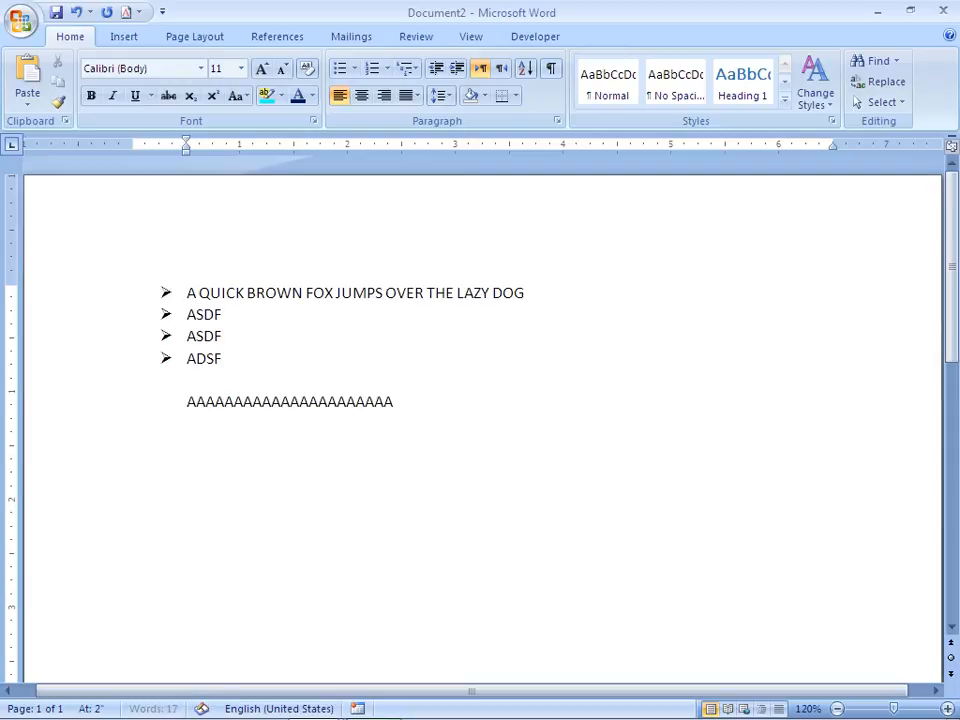
key(Return)
text(ASDFASDFASDF)
key(Return)
text(ASDF)
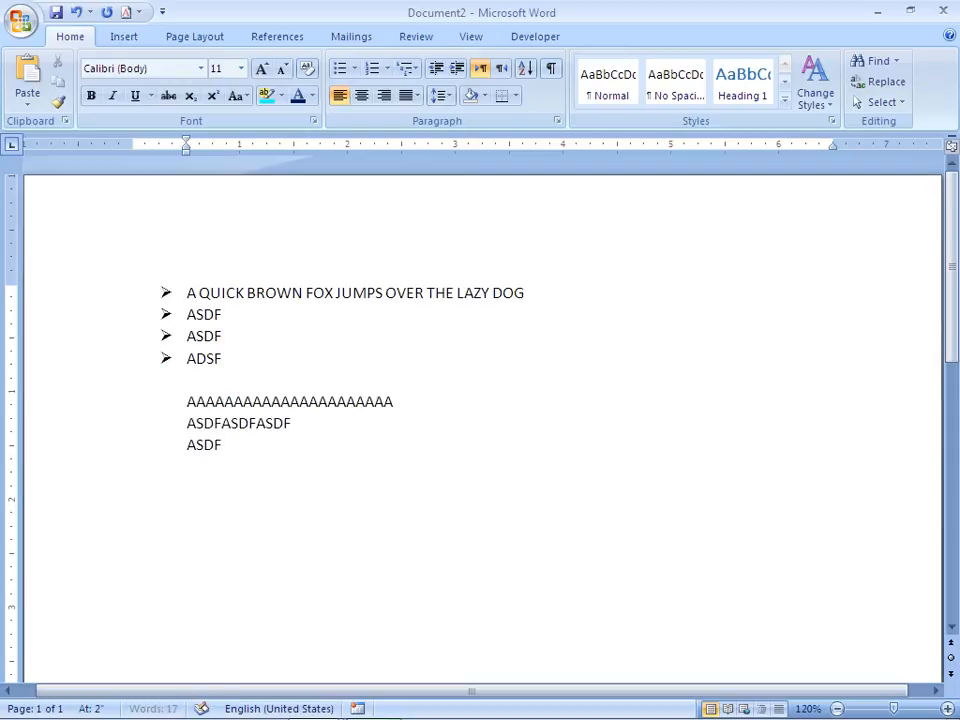
key(Return)
text(ASDF)
key(Return)
Number the four plain lines below the bulleted list and set their numbering format to 1), 2), 3).
key(shift+Left)
key(shift+Up)
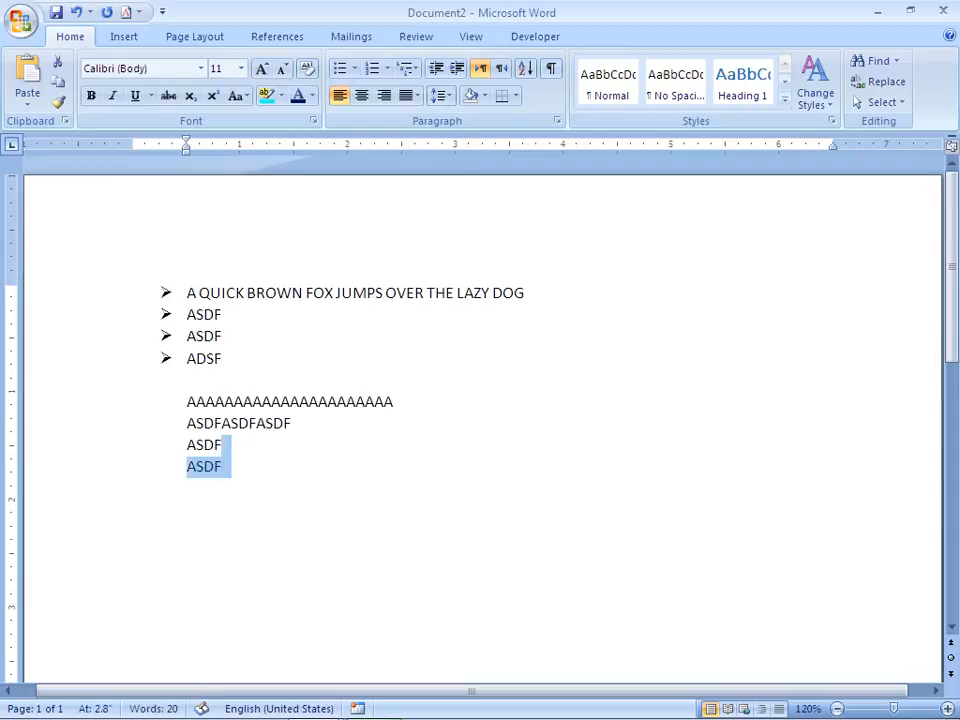
key(shift+Up)
key(shift+Up)
key(shift+Left)
key(shift+Left)
key(shift+Left)
key(shift+Left)
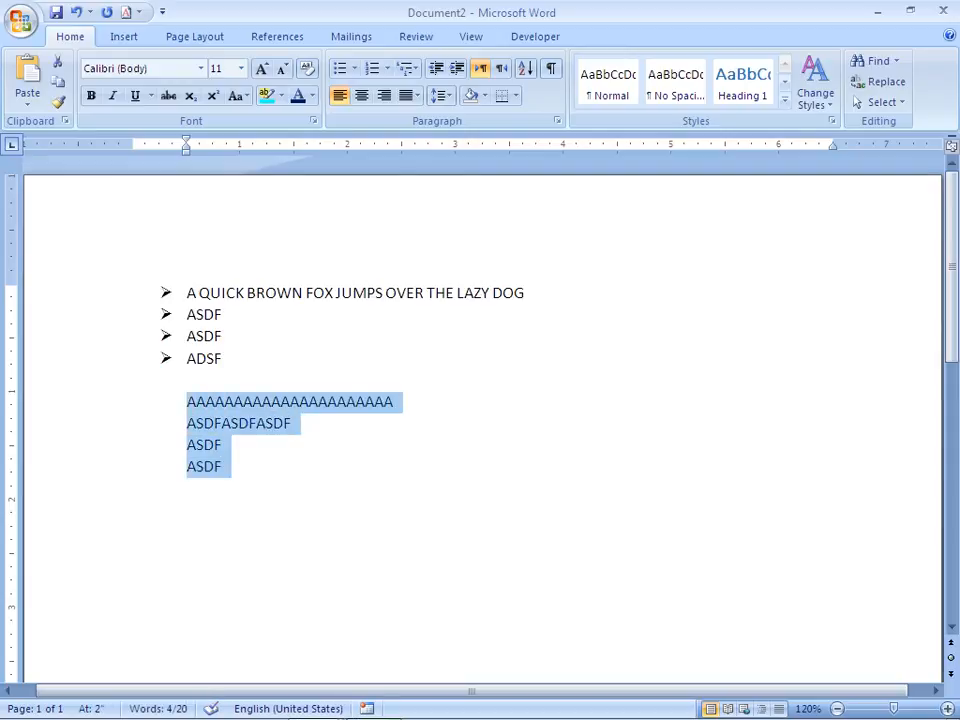
click(372, 70)
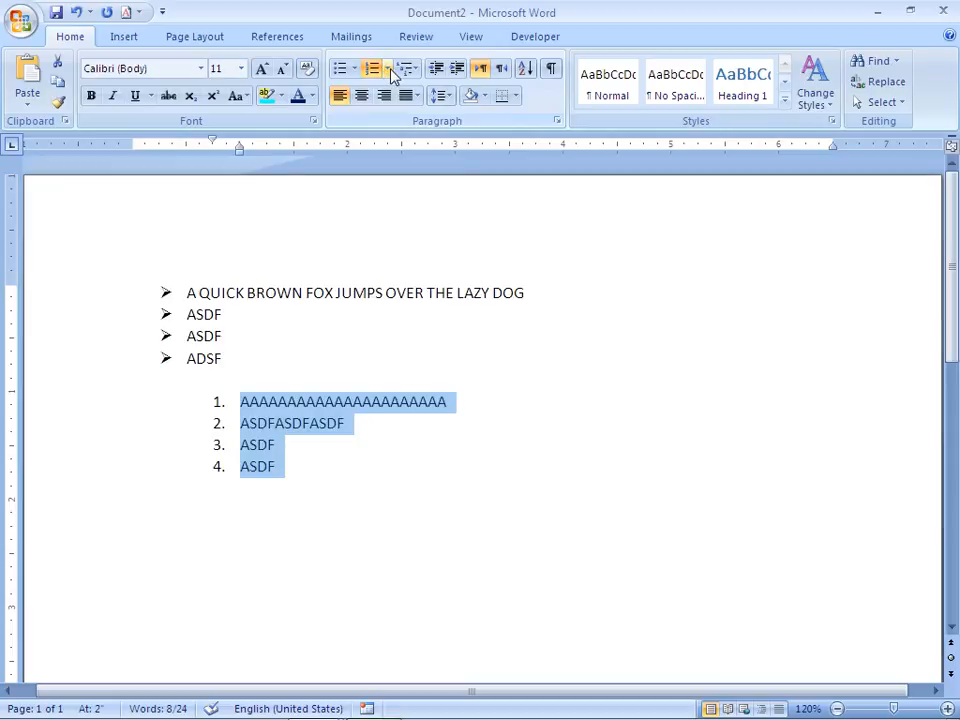
click(388, 70)
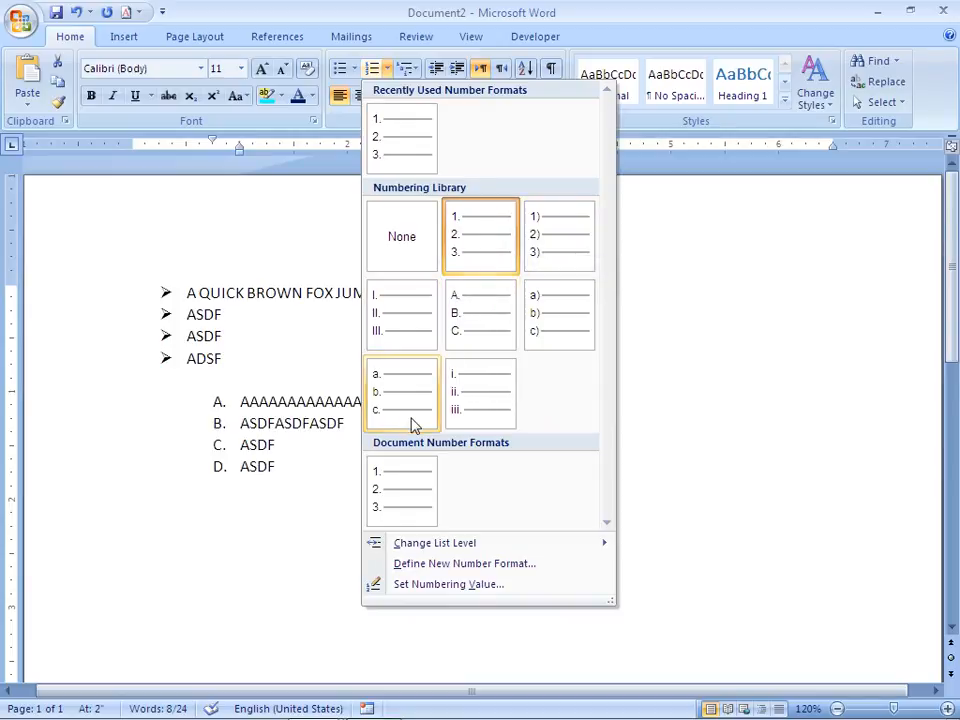
click(547, 240)
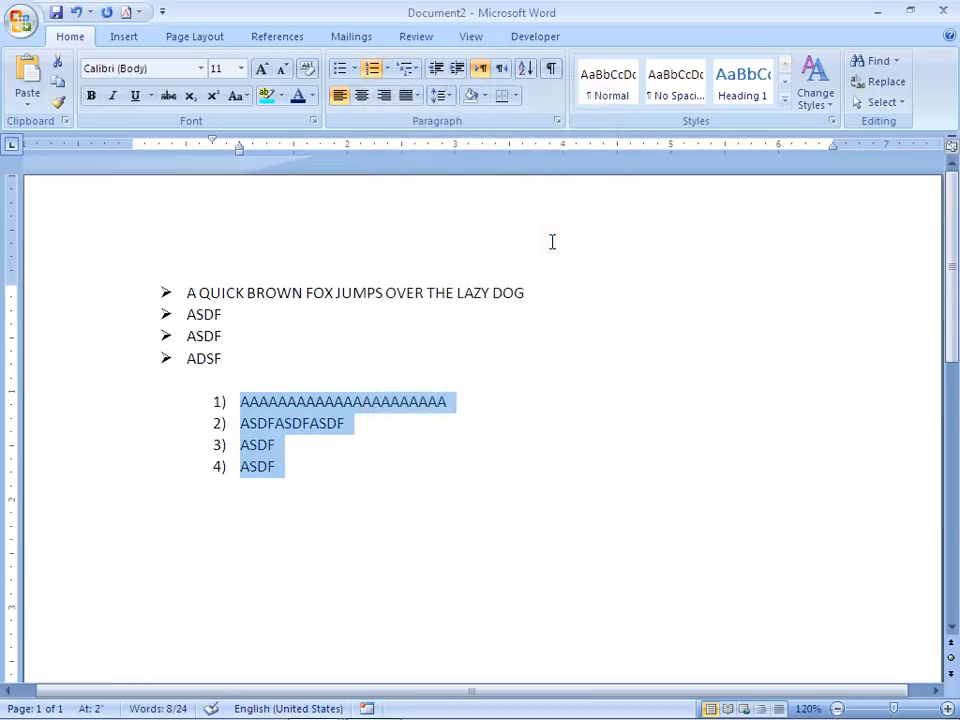
Extend the numbered list with items 5 to 10: ADSF, ASDF, ASDF, ASDF, ASDFASDF and AADSFADF.
key(Right)
key(Left)
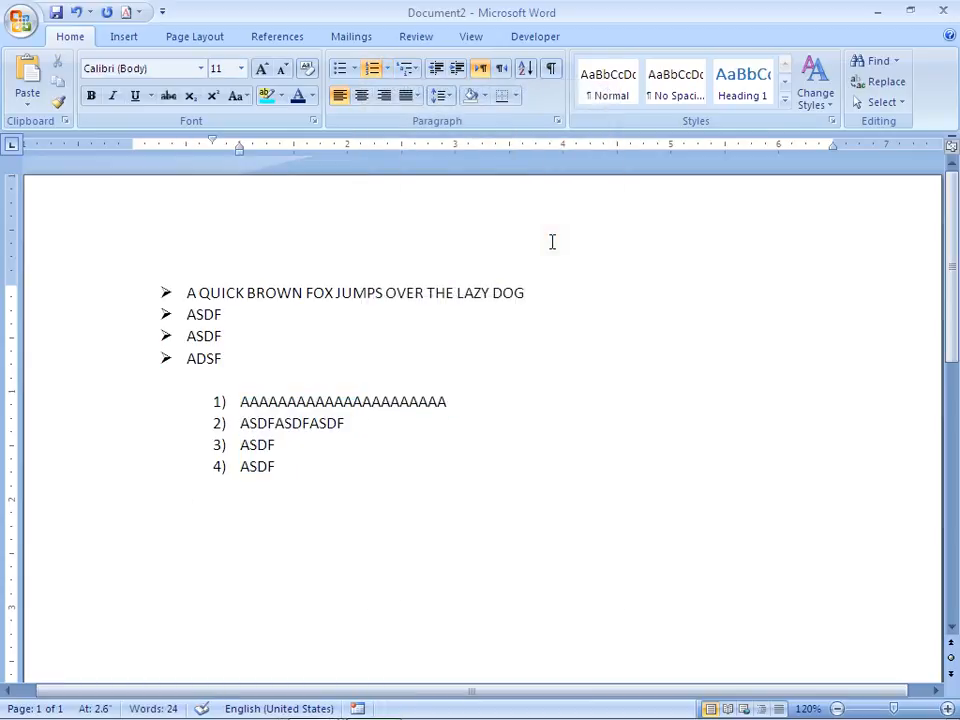
key(Return)
text(ADSF)
key(Return)
text(ASDF)
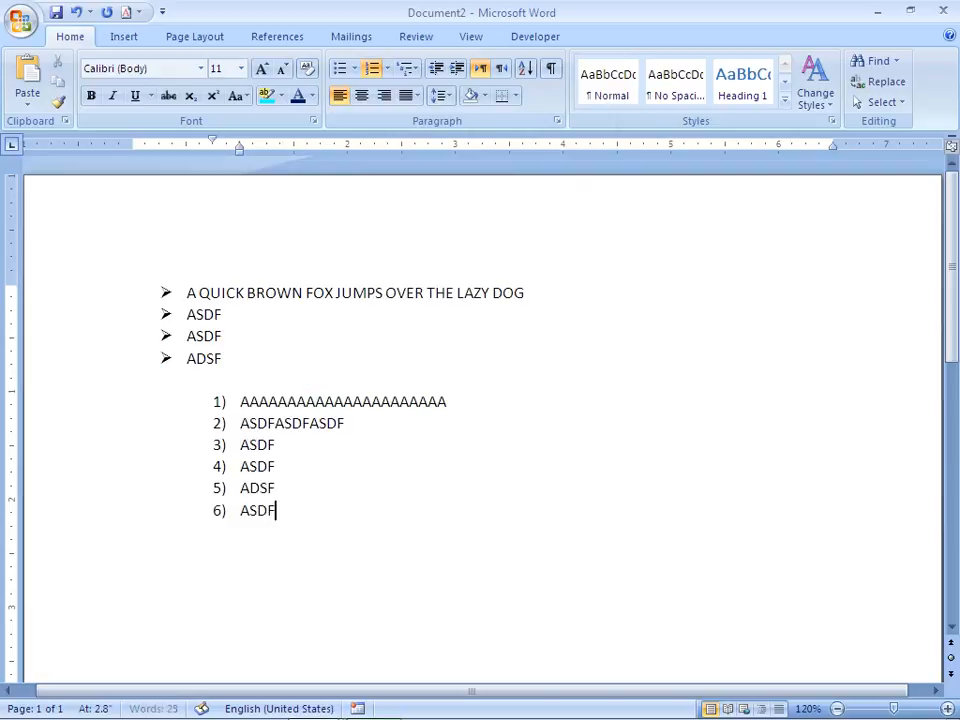
key(Return)
text(ASDF)
key(Return)
text(ASDF)
key(Return)
text(ASDF)
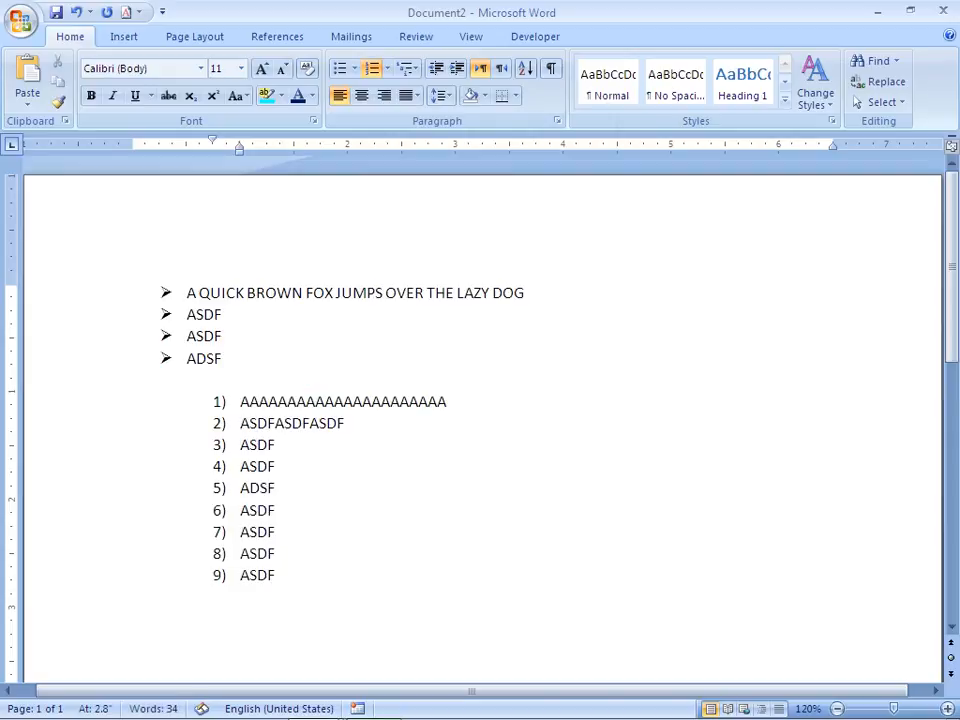
text(ASDF)
key(Return)
text(AADSFADF)
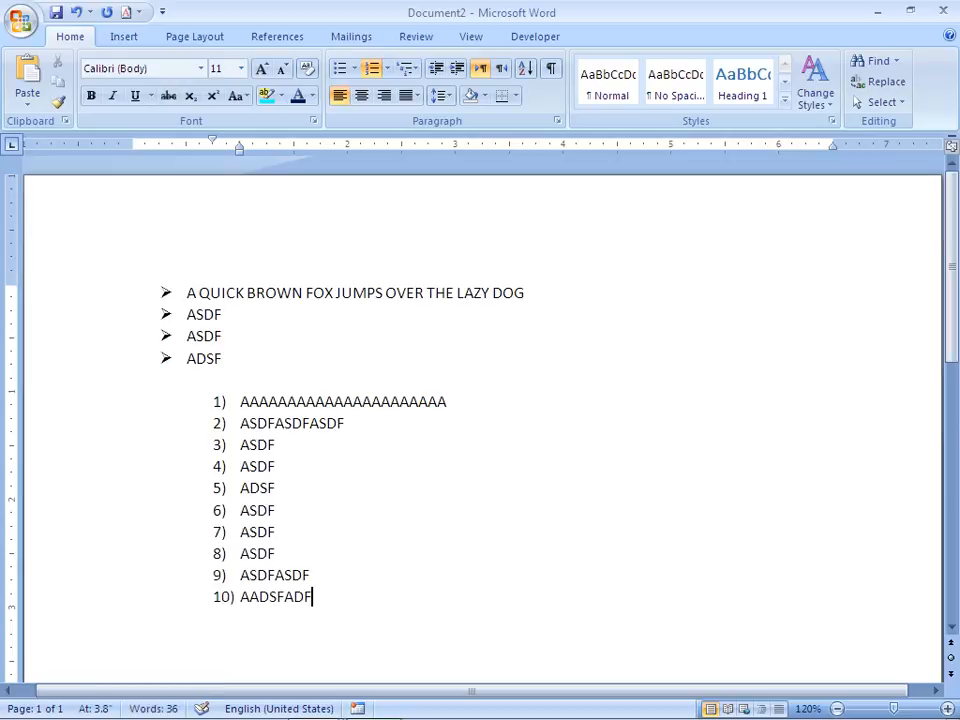
End the numbered list after item 10 and leave one empty, unindented line below it, clearing any trial text.
key(Return)
key(BackSpace)
key(Return)
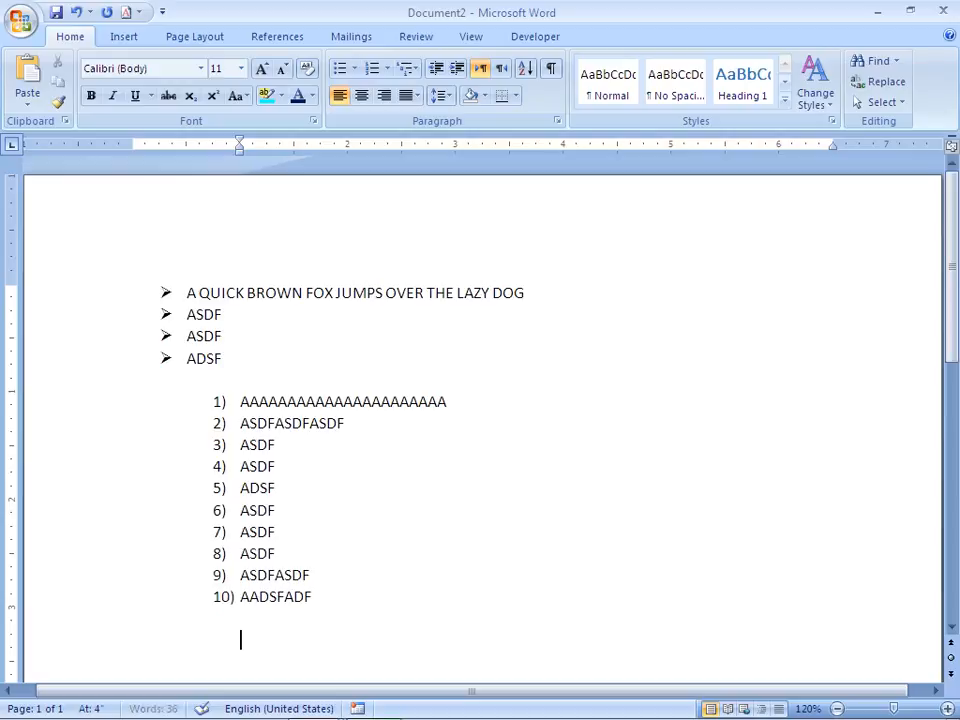
text(ADSF)
key(BackSpace)
key(BackSpace)
key(BackSpace)
key(BackSpace)
key(BackSpace)
text(ADF)
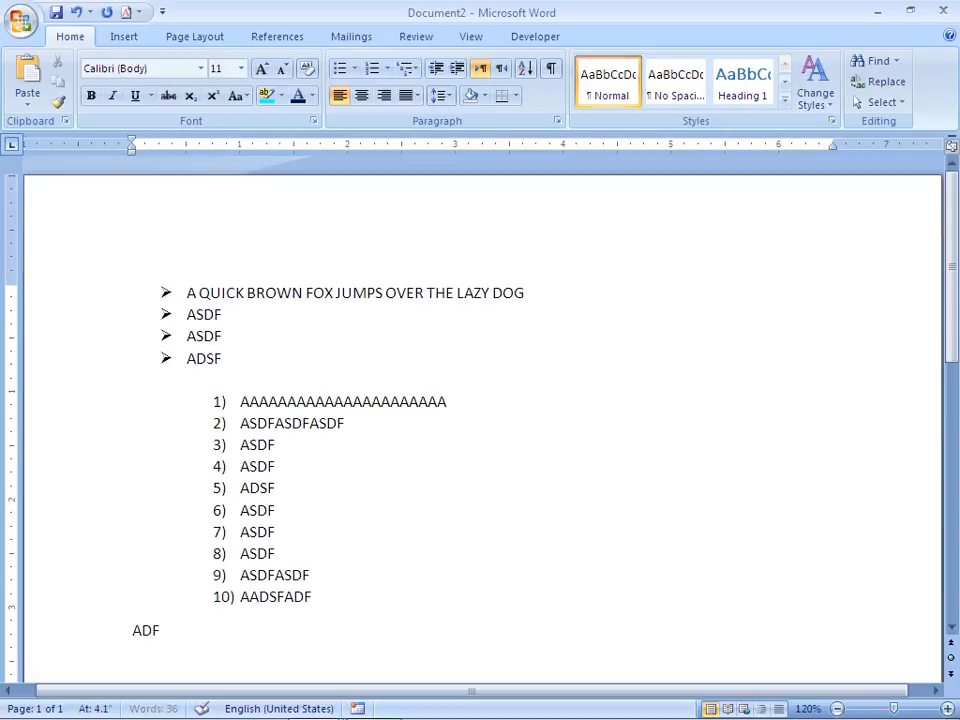
key(BackSpace)
key(BackSpace)
key(BackSpace)
Start a multilevel list in the 1., 1.1., 1.1.1. format with the first item "CHAPTER NO.1ADSF ADF ADF".
click(409, 69)
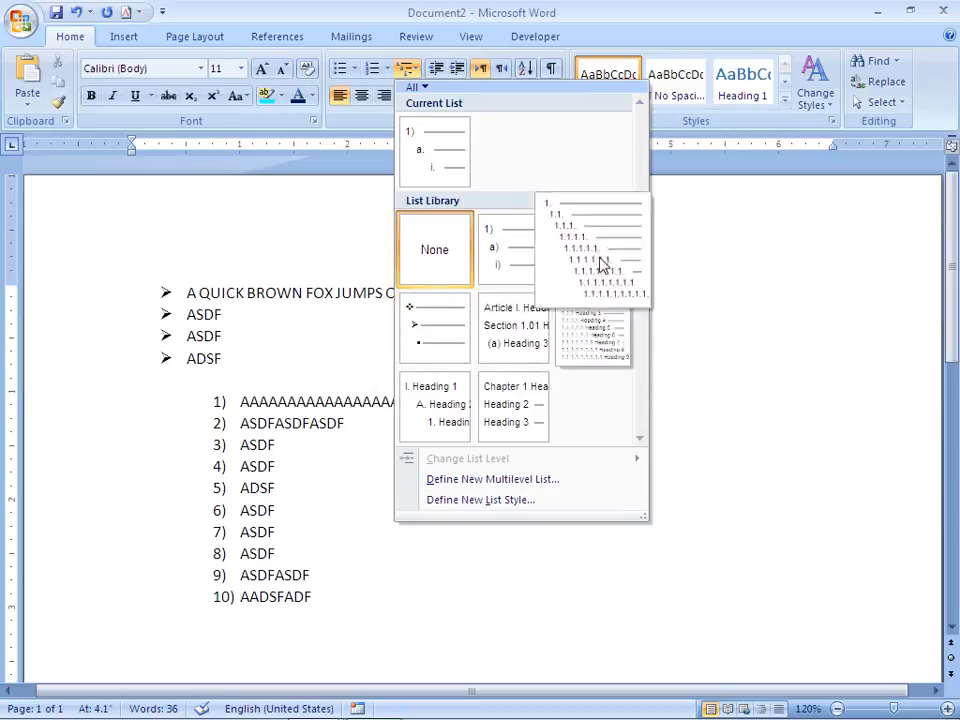
click(604, 257)
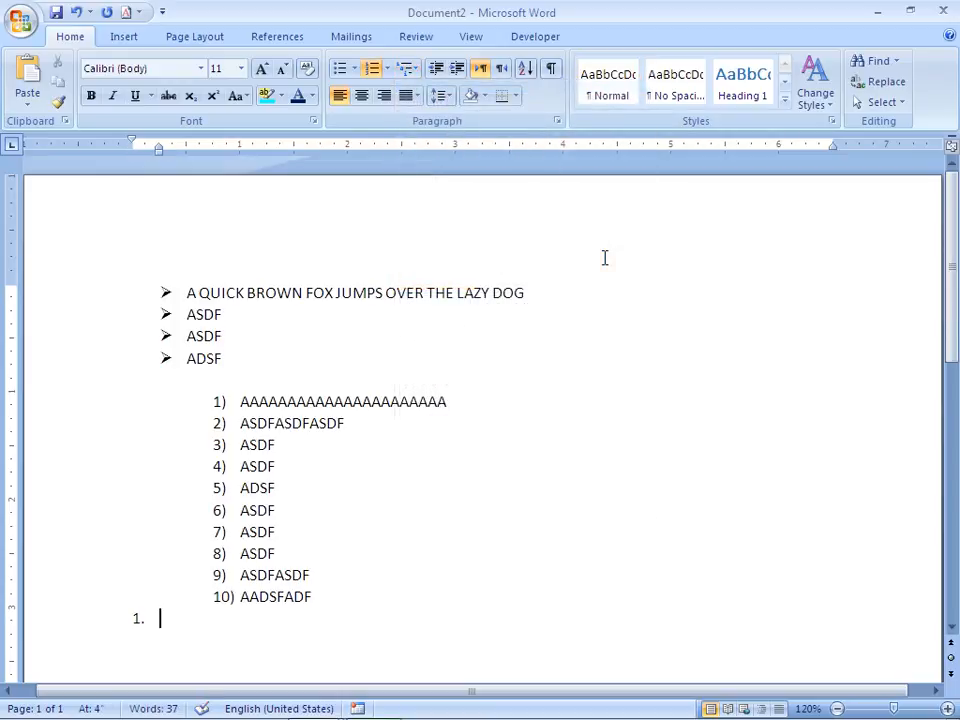
text(CHAPTER NO.1)
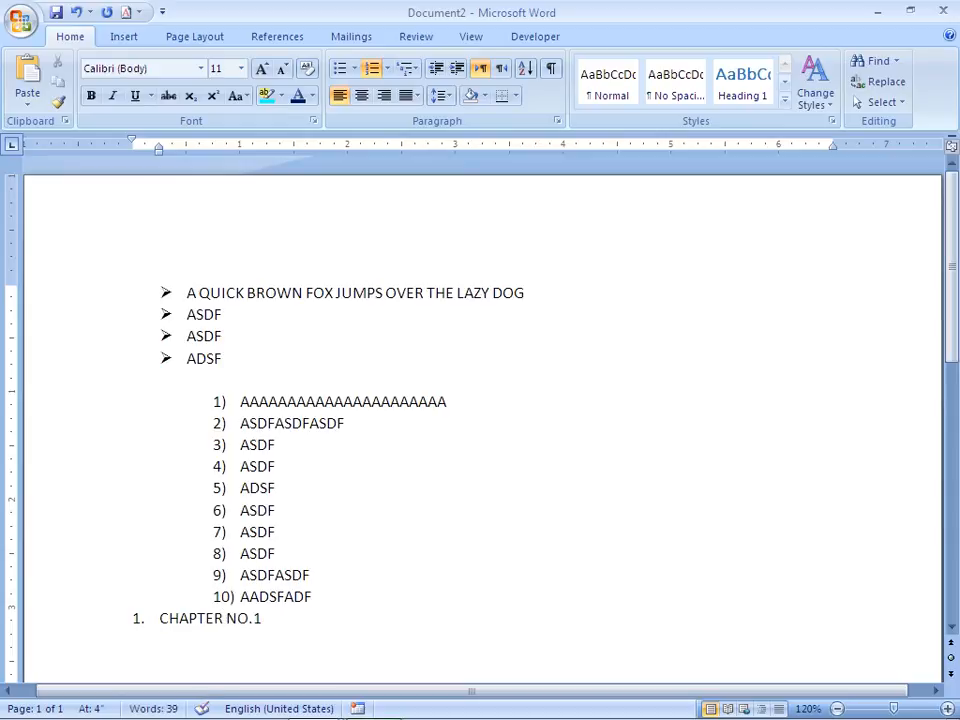
text(ADSF ADF ADF)
Add three second-level items under the chapter item: "ADSF ASDF ADF", "ADFADFADF" and "ADSFADF".
key(Return)
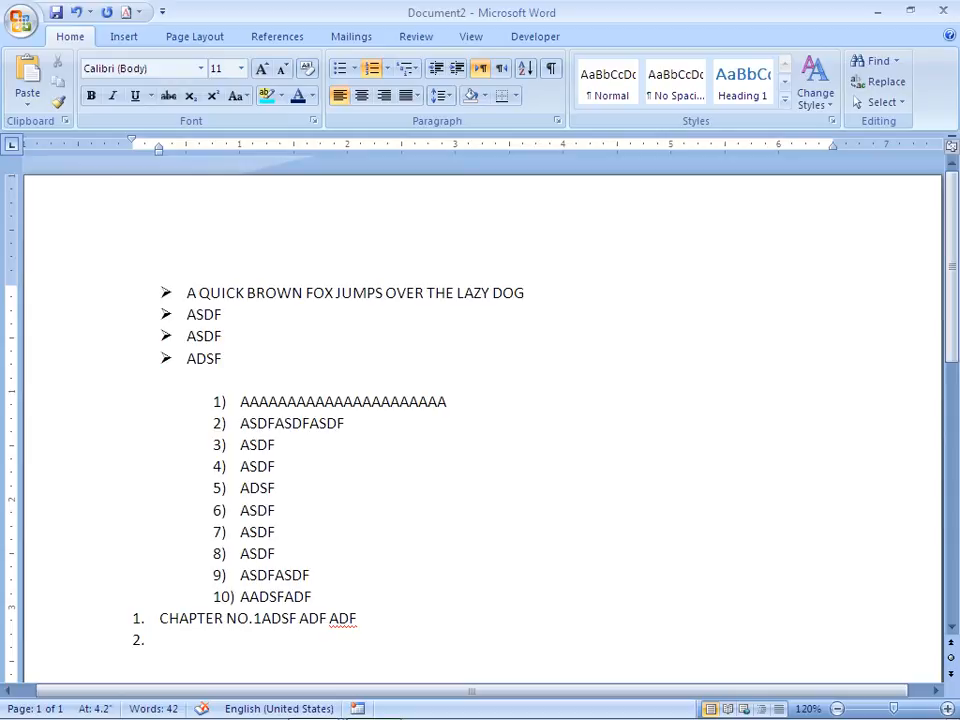
key(Tab)
text(ADS)
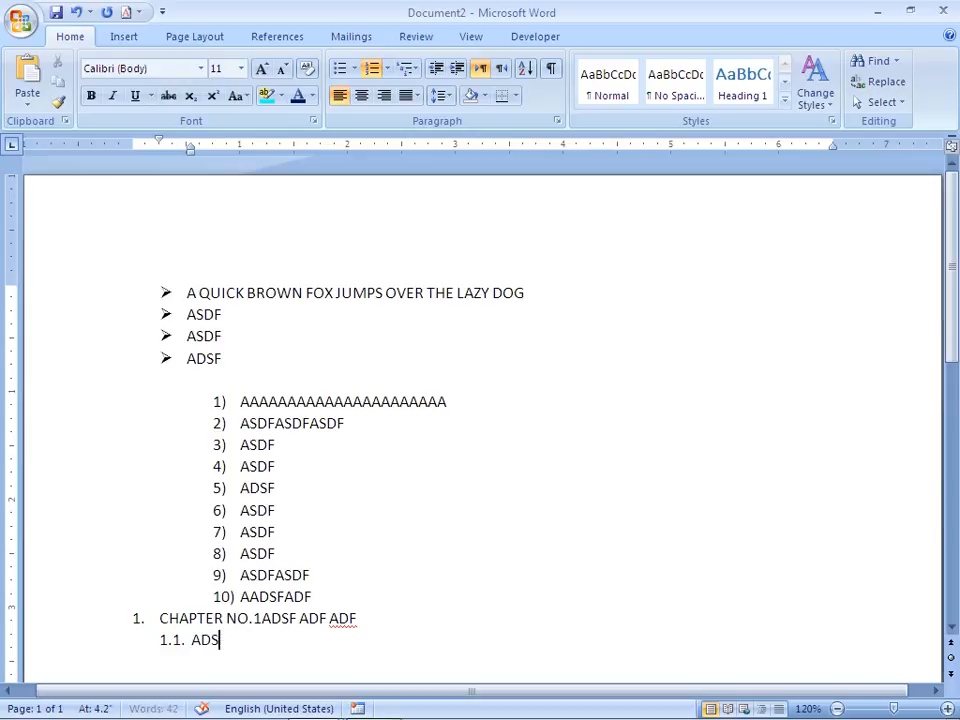
text(F ASDF ADF)
key(Return)
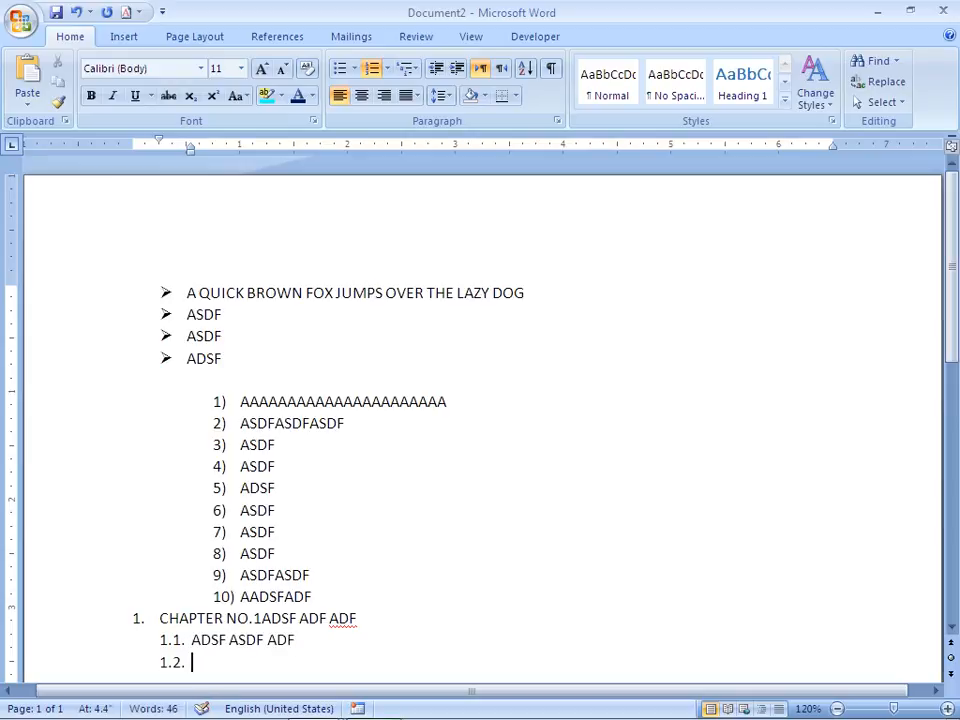
text(ADFADFADF)
key(Return)
text(ADSFADF)
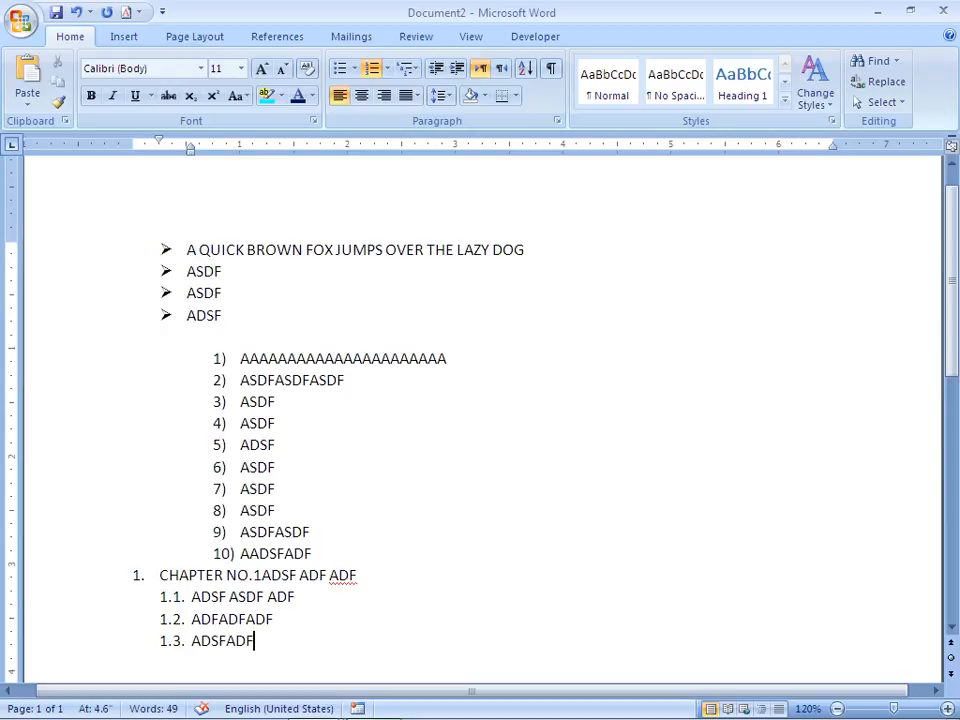
Add the third-level item "ADSF ASDF ASDF" as 1.3.1 under the ADSFADF item.
key(Return)
key(Tab)
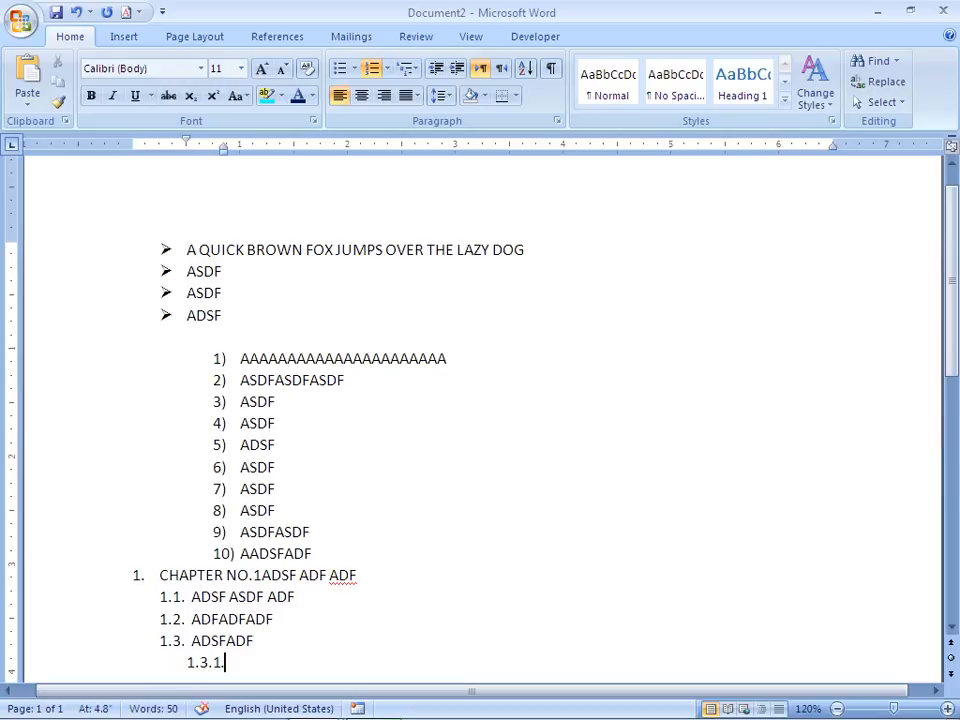
text(ADSF ASDF ASDF)
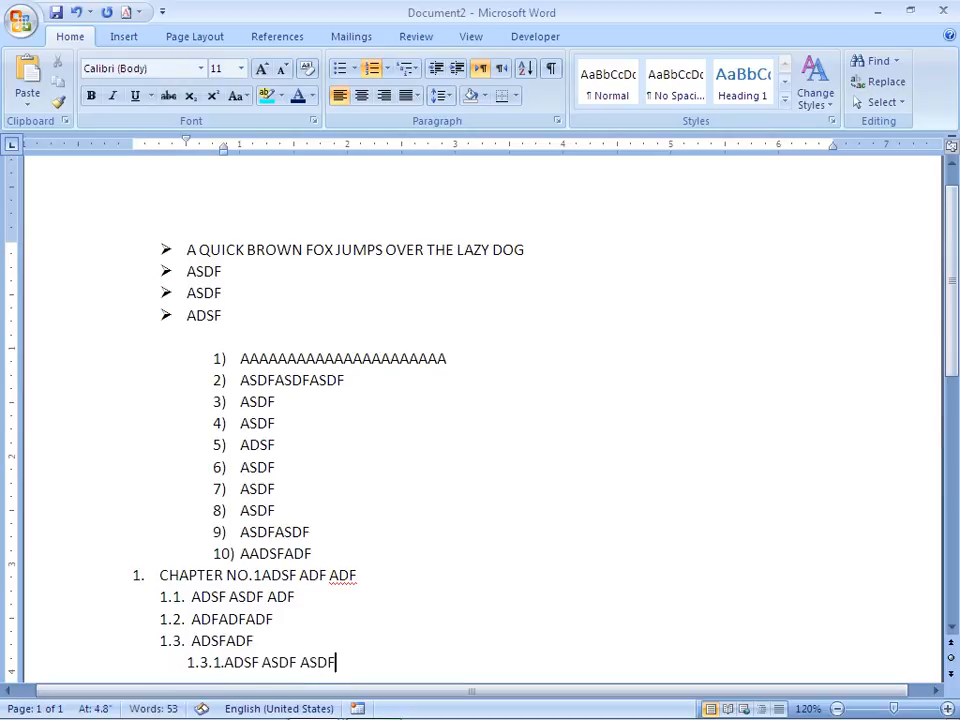
Add the third-level items "ASDFADSF" and "ADSFASDF" as 1.3.2 and 1.3.3, followed by an empty item 1.3.4.
key(Return)
text(ASDFADSF)
key(Return)
text(ADSF)
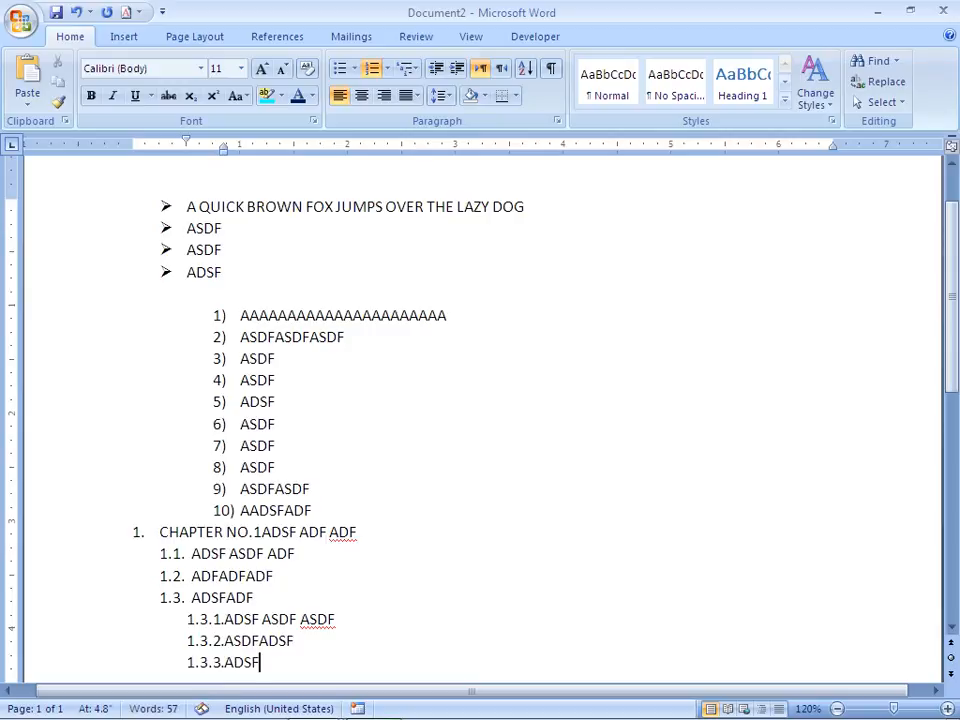
text(ASDF)
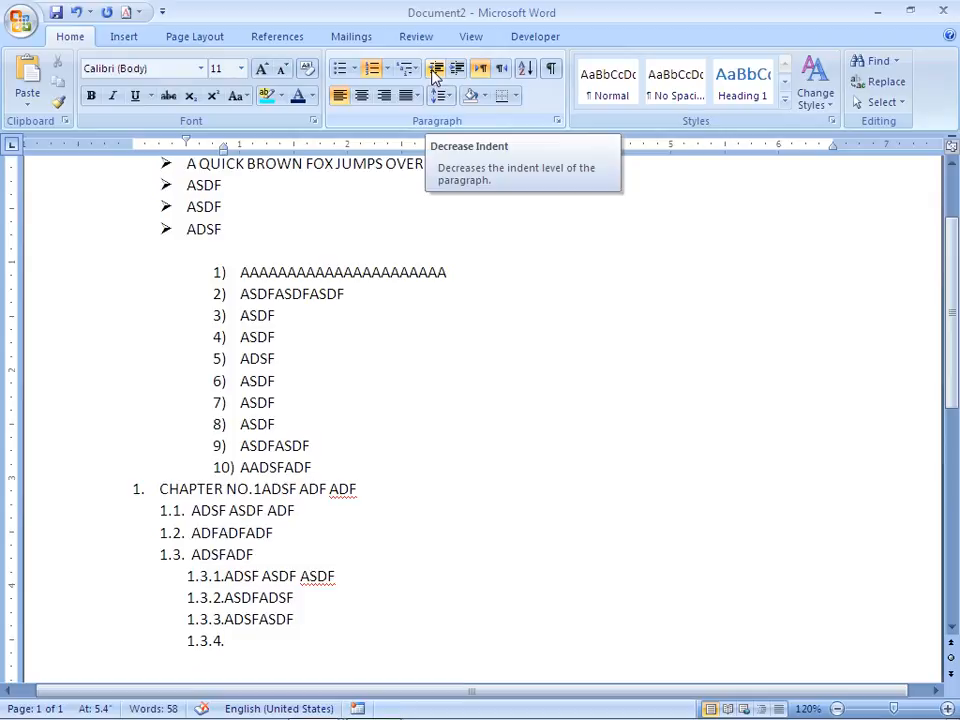
Increase the indent of the whole bulleted list until its bullets start at the 2.5-inch mark on the ruler.
key(Up)
key(Up)
key(Up)
key(Up)
key(Up)
key(Up)
key(Up)
key(Up)
key(Up)
key(Up)
key(Up)
key(Up)
key(Up)
key(Up)
key(Up)
key(Up)
key(Up)
key(Up)
key(Up)
key(Up)
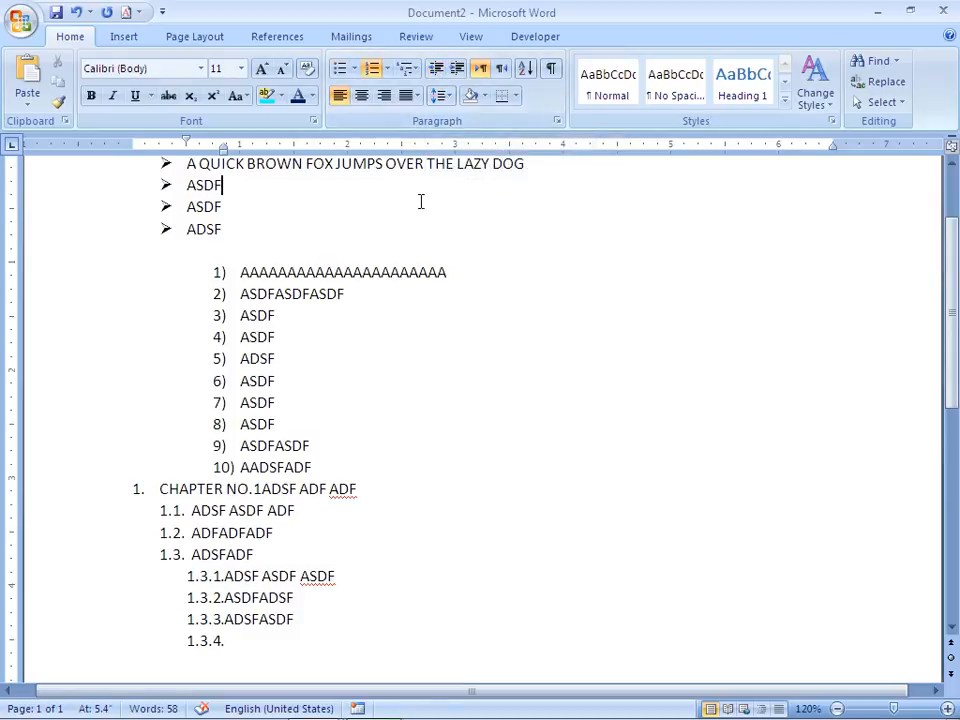
key(Left)
key(Left)
key(Left)
key(Left)
key(Left)
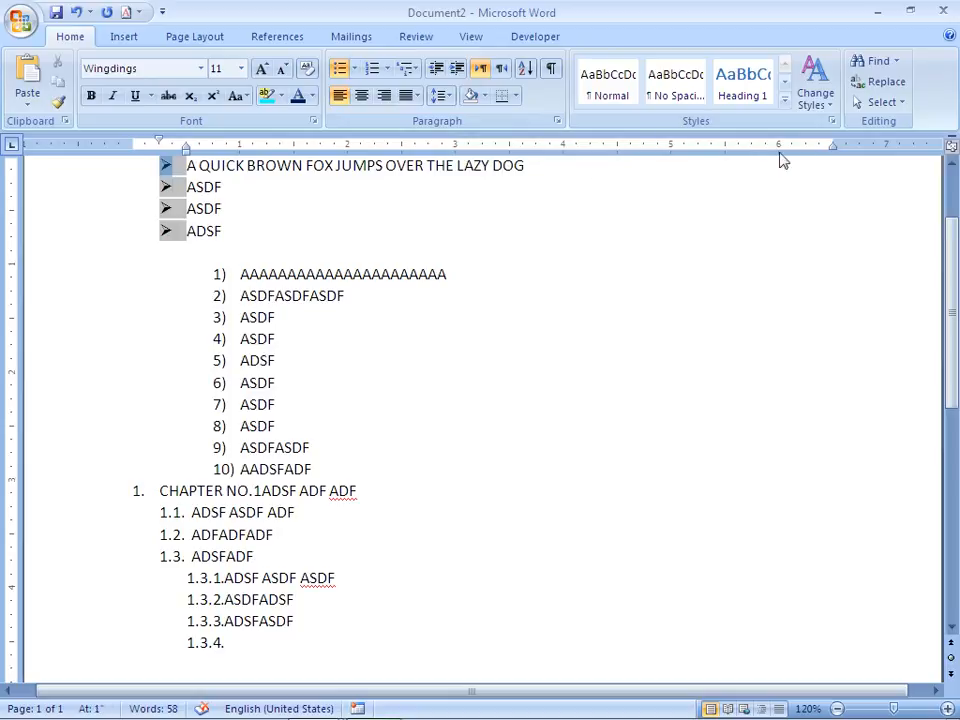
click(955, 195)
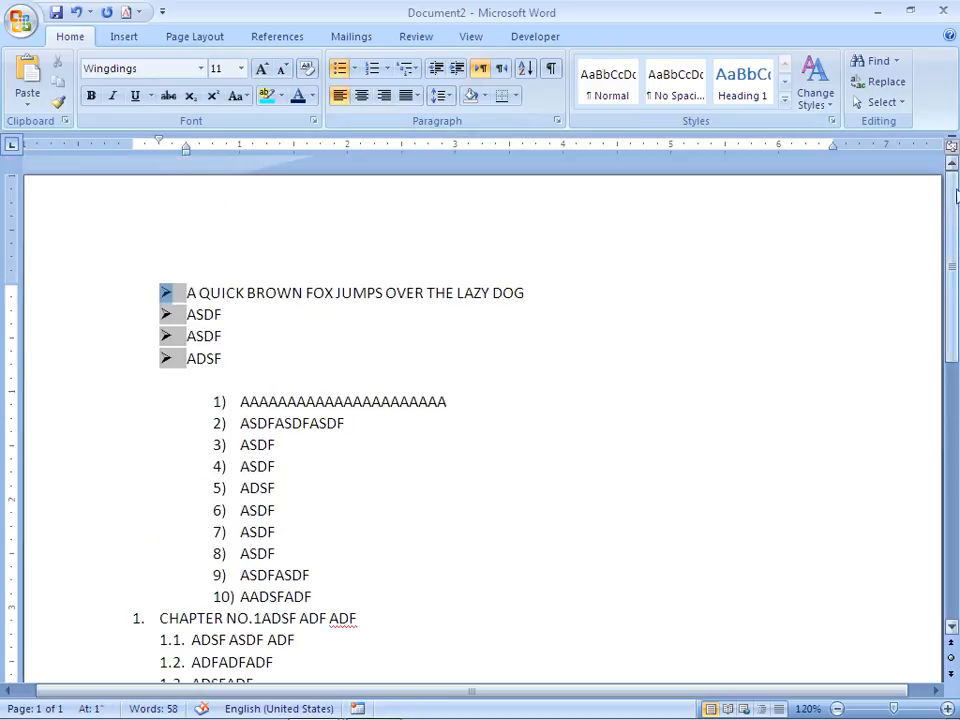
double_click(438, 298)
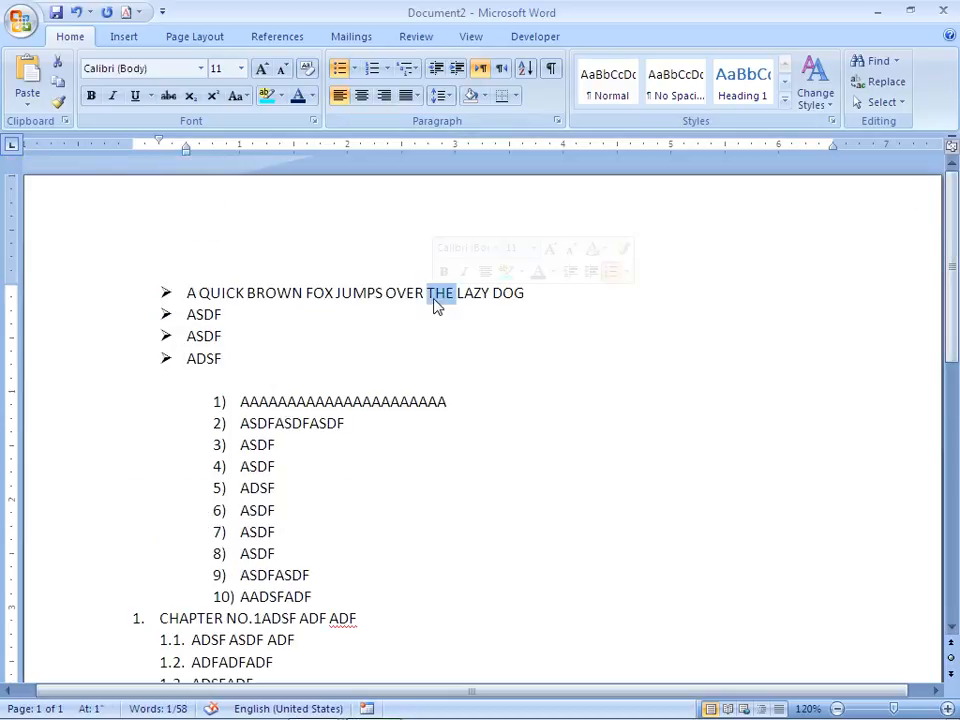
triple_click(385, 292)
double_click(378, 291)
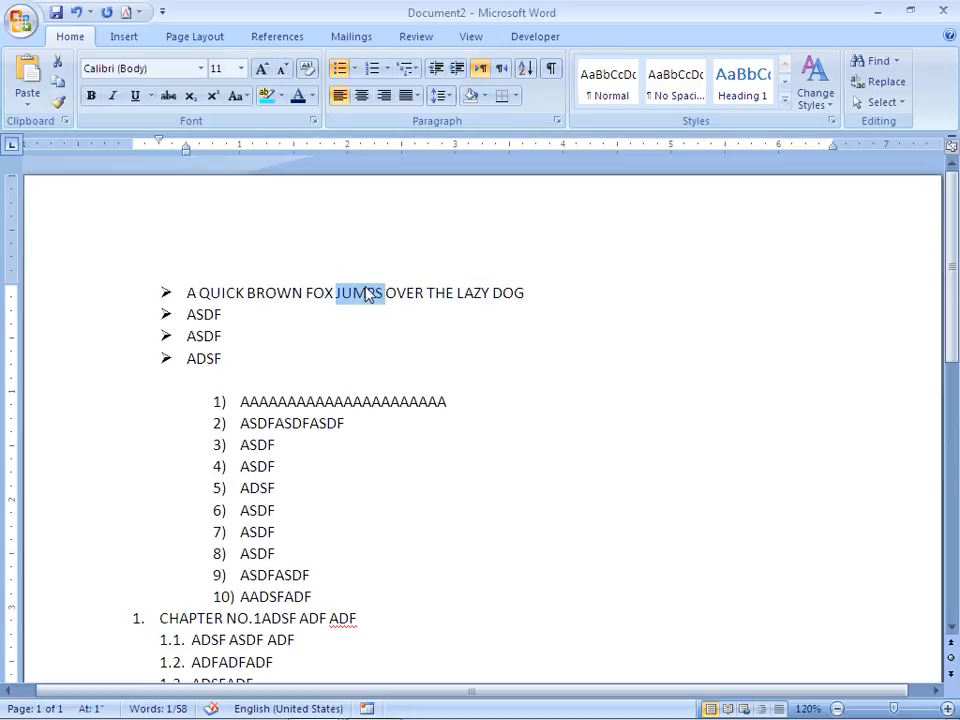
triple_click(368, 292)
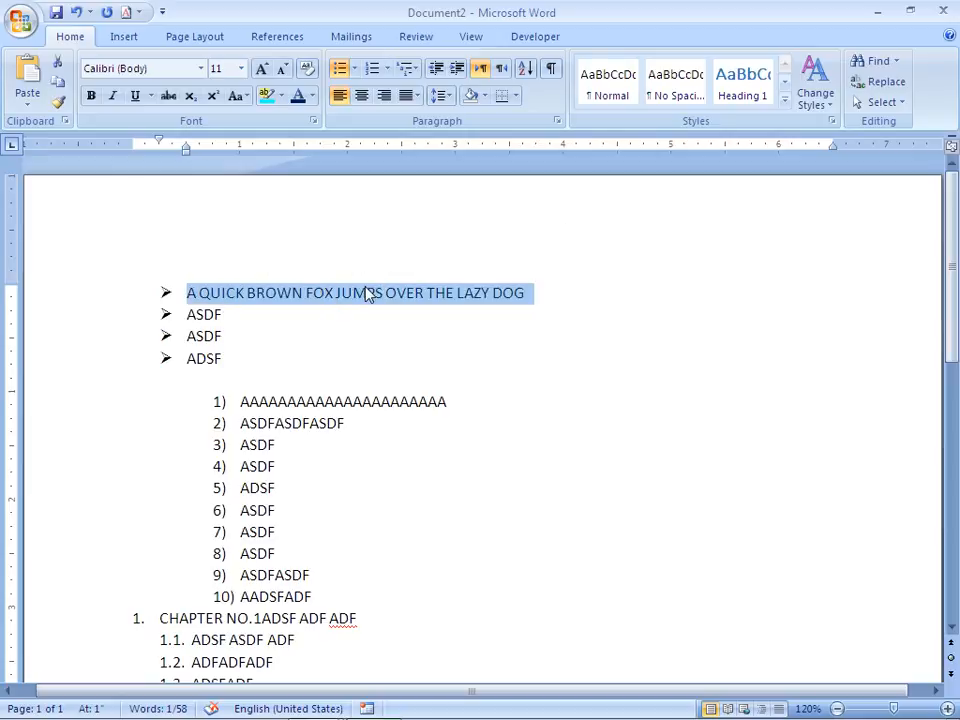
click(456, 70)
click(456, 70)
click(456, 70)
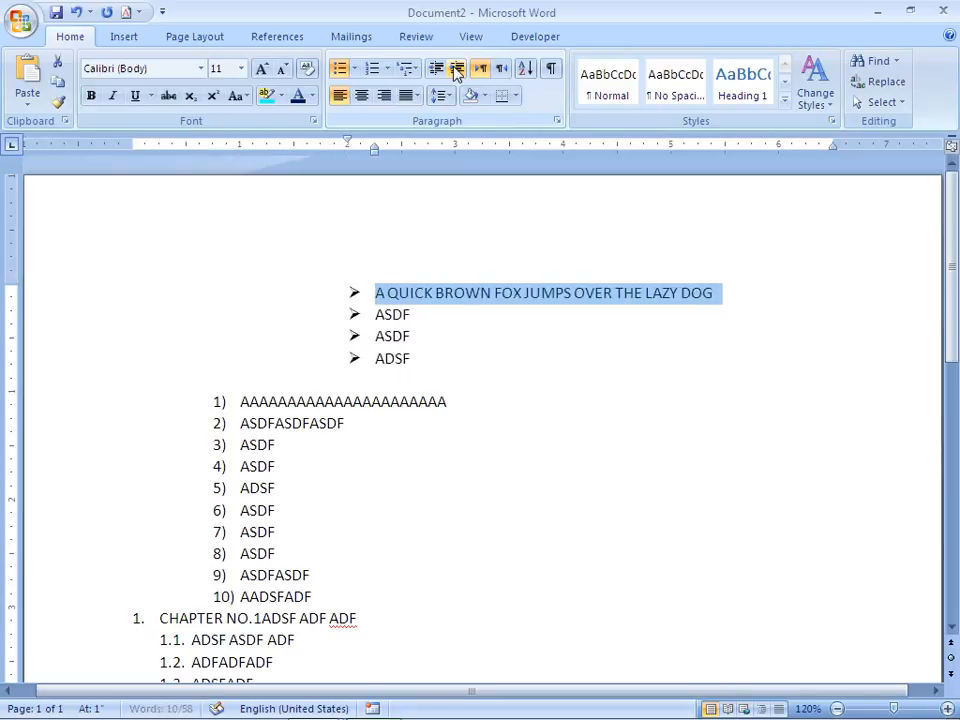
click(456, 70)
click(456, 70)
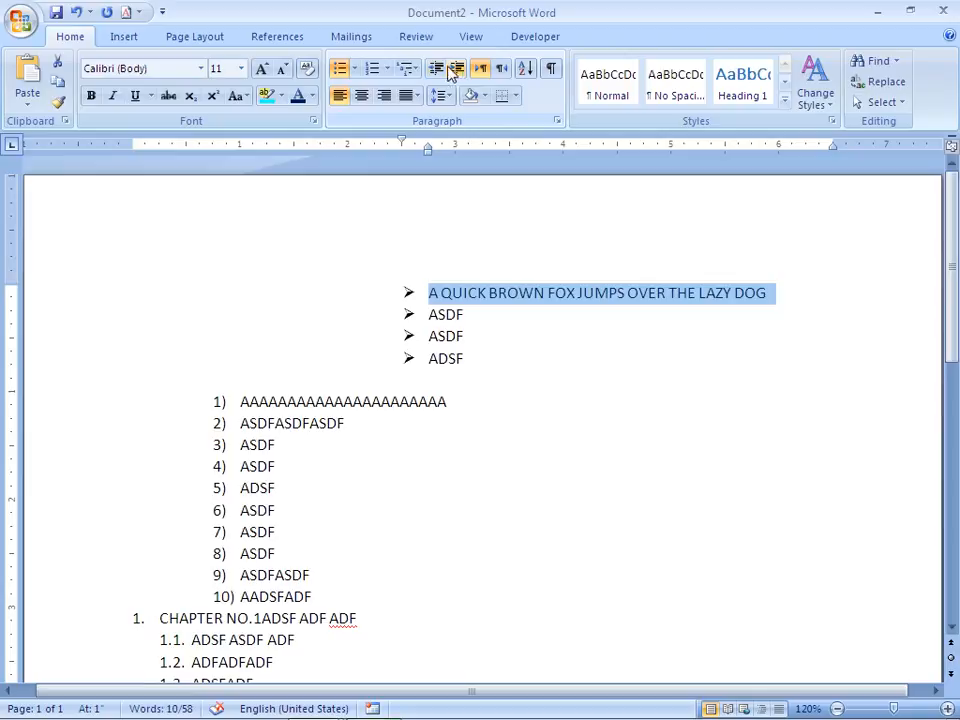
Decrease the indent of the bulleted list until its bullets align with the page's left margin.
click(435, 70)
click(435, 70)
click(435, 70)
click(435, 70)
click(435, 70)
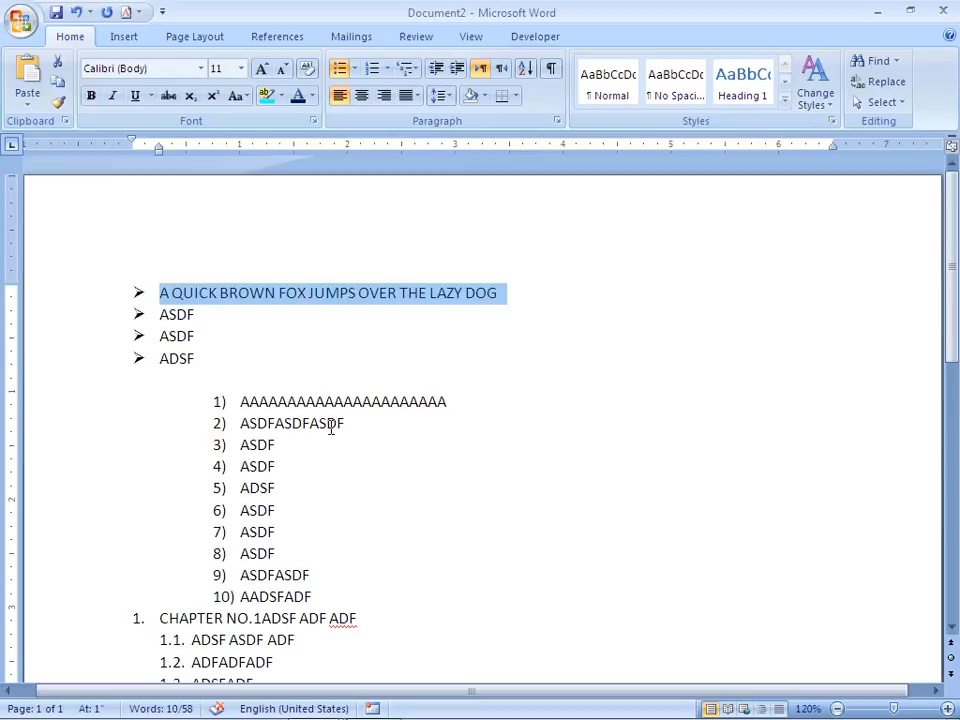
Select numbered items 1 to 10 and decrease their indent until the numbers align with the page's left margin.
click(250, 401)
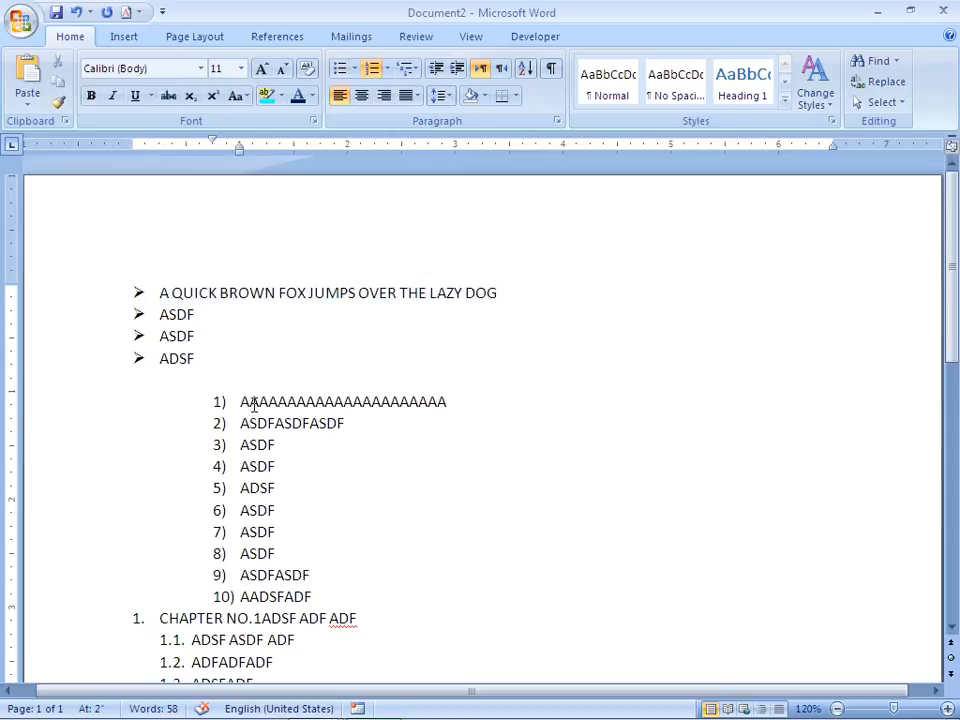
key(shift+Down)
key(shift+Down)
key(shift+Down)
key(shift+Down)
key(shift+Down)
key(shift+Down)
key(shift+Down)
key(shift+Down)
key(shift+Down)
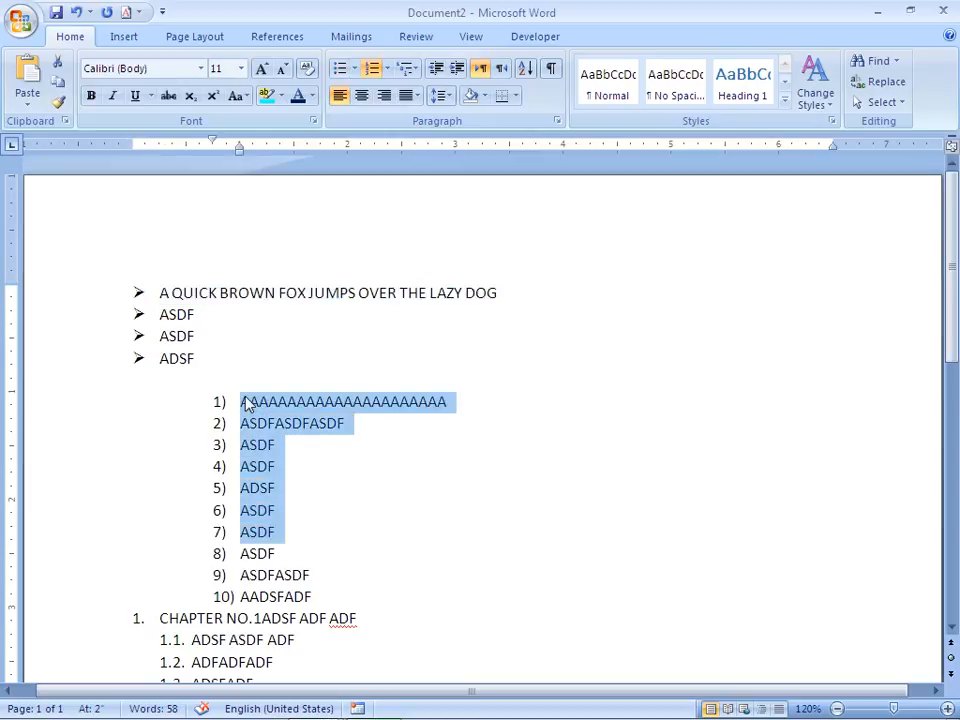
key(shift+Down)
key(shift+Left)
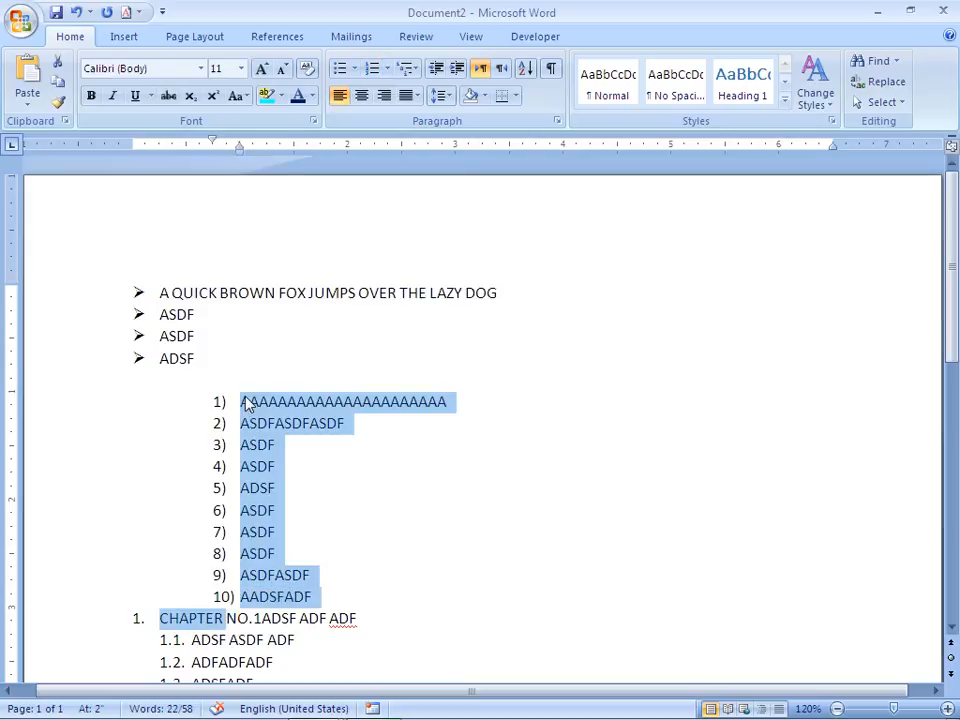
key(shift+Up)
key(shift+Right)
key(shift+Right)
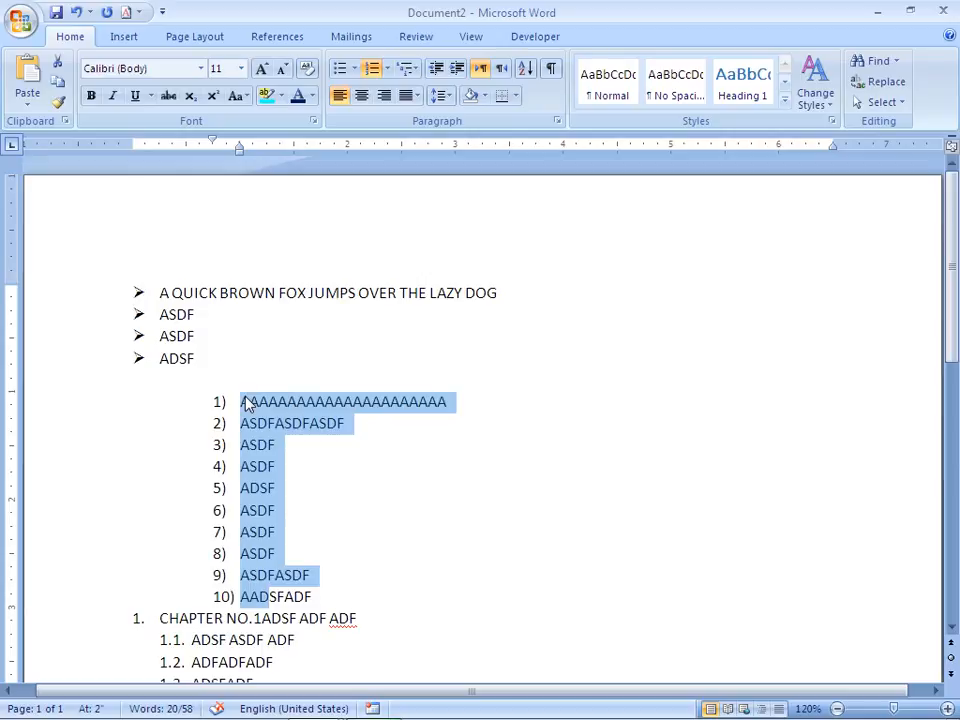
key(shift+Tab)
key(shift+Tab)
key(shift+Tab)
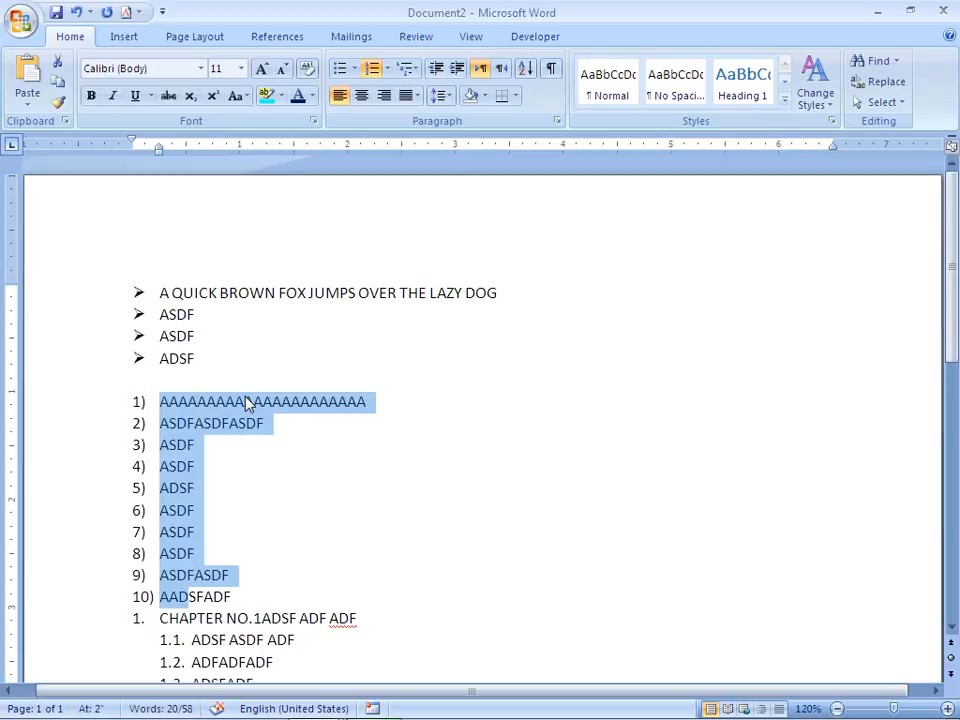
Increase the indent of the selected numbered list until its numbers start at the 2.5-inch mark on the ruler.
click(457, 70)
click(457, 70)
click(457, 70)
click(457, 70)
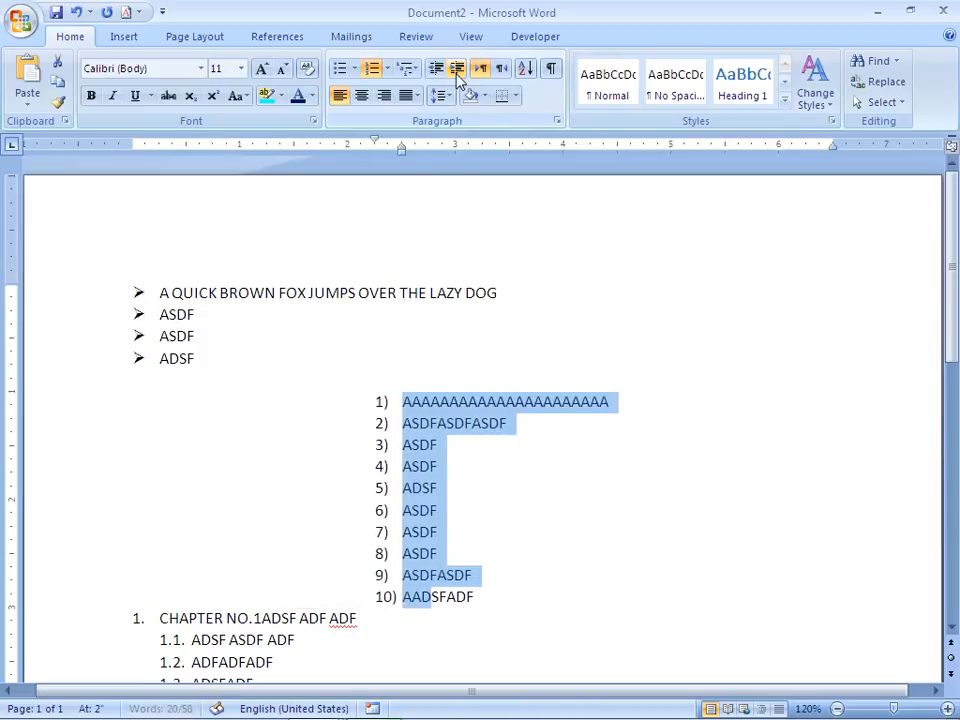
click(456, 73)
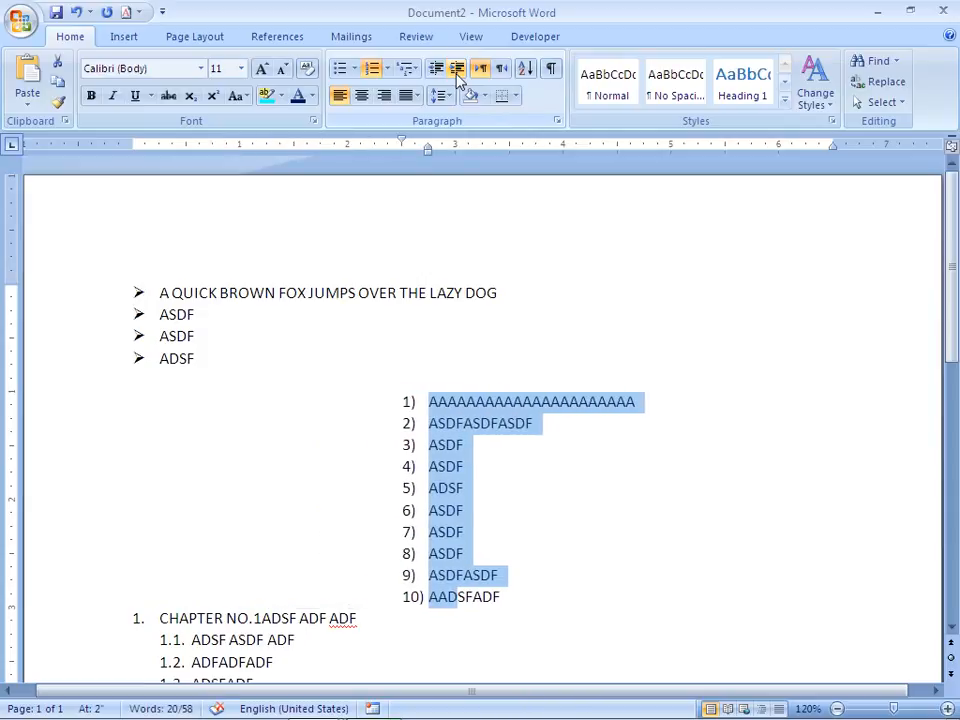
Decrease the numbered list's indent level by level back to the page's left margin.
key(ctrl+shift+m)
key(ctrl+shift+m)
key(ctrl+shift+m)
key(ctrl+shift+m)
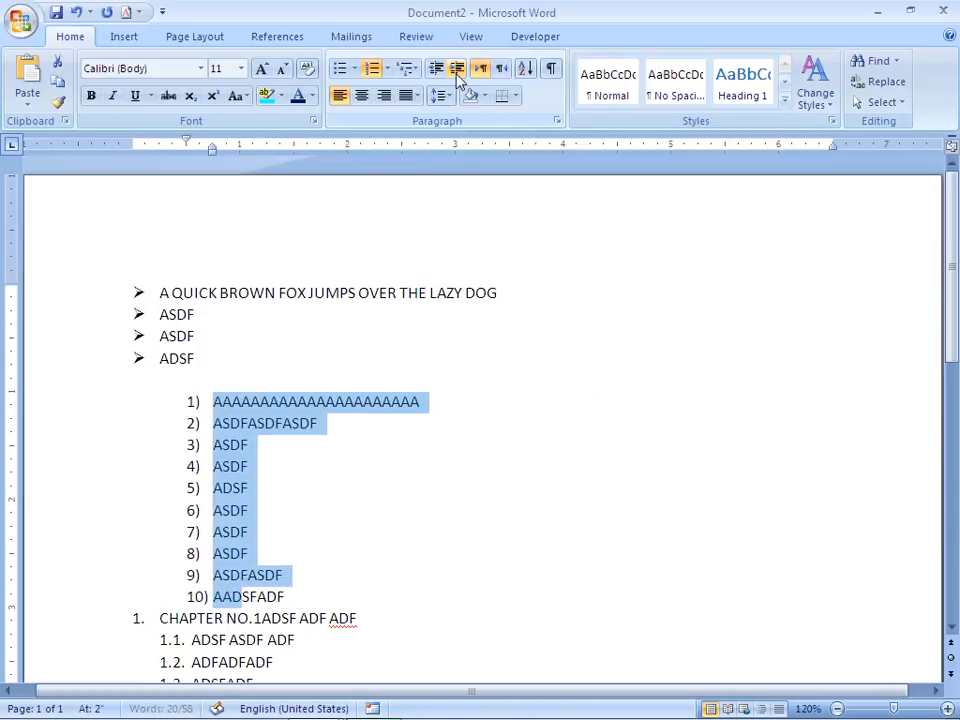
key(ctrl+shift+m)
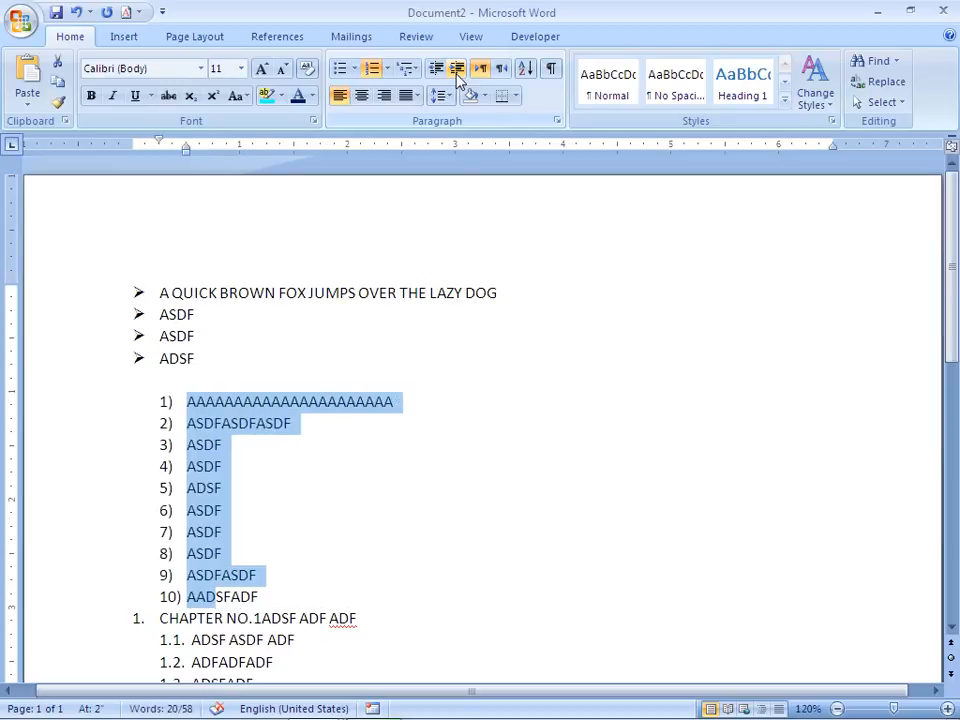
key(ctrl+shift+m)
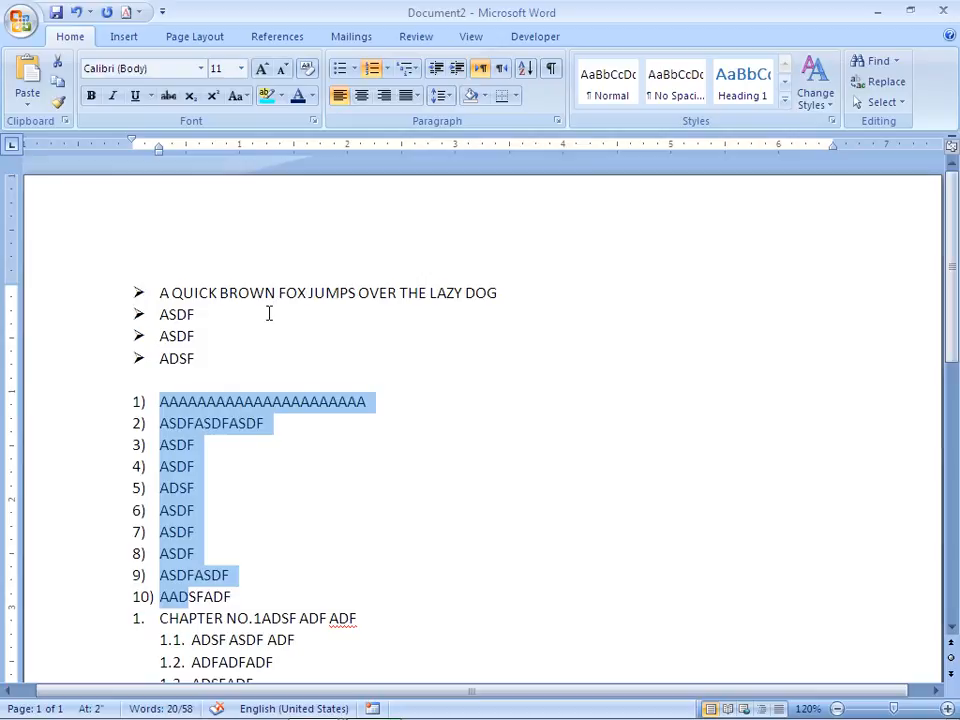
Insert an empty line above the bulleted list and generate sample paragraphs there with =RAND().
key(ctrl+Home)
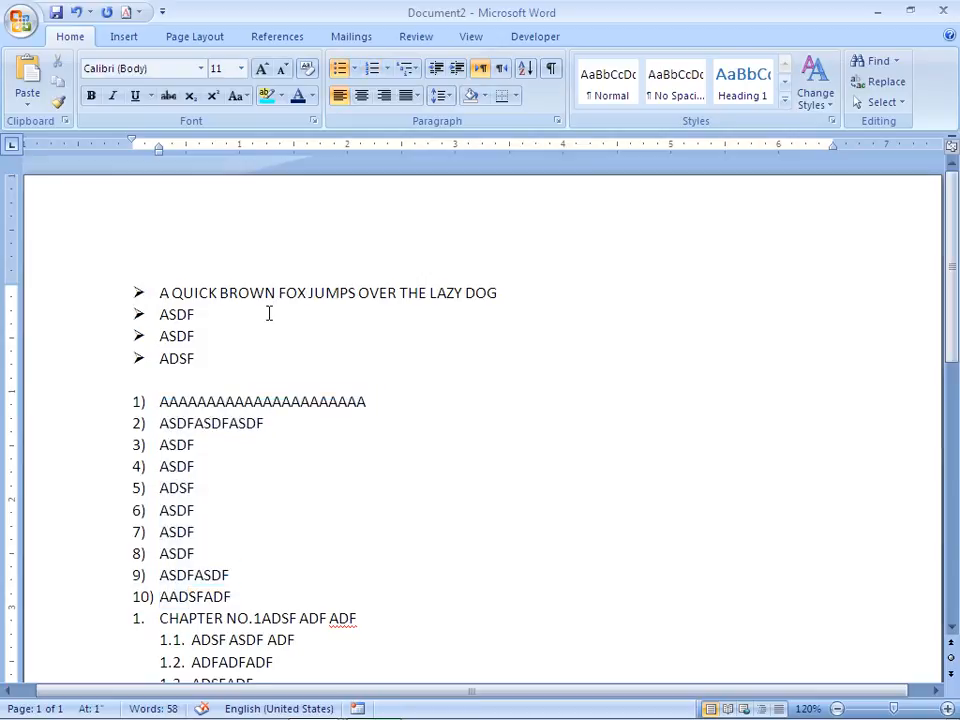
key(Return)
key(Up)
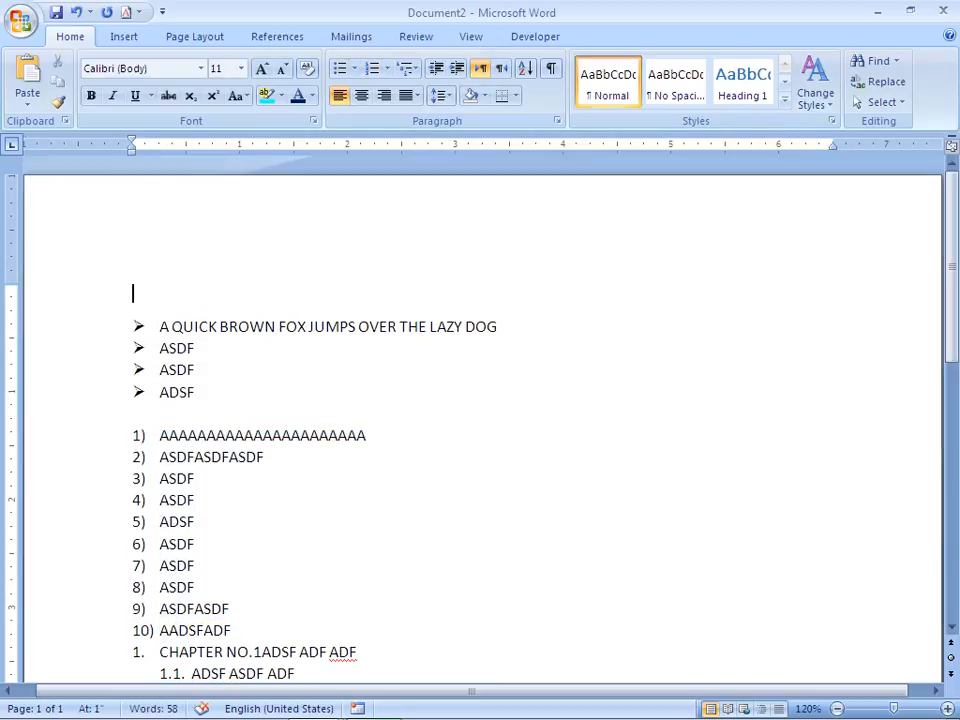
text(=RAND())
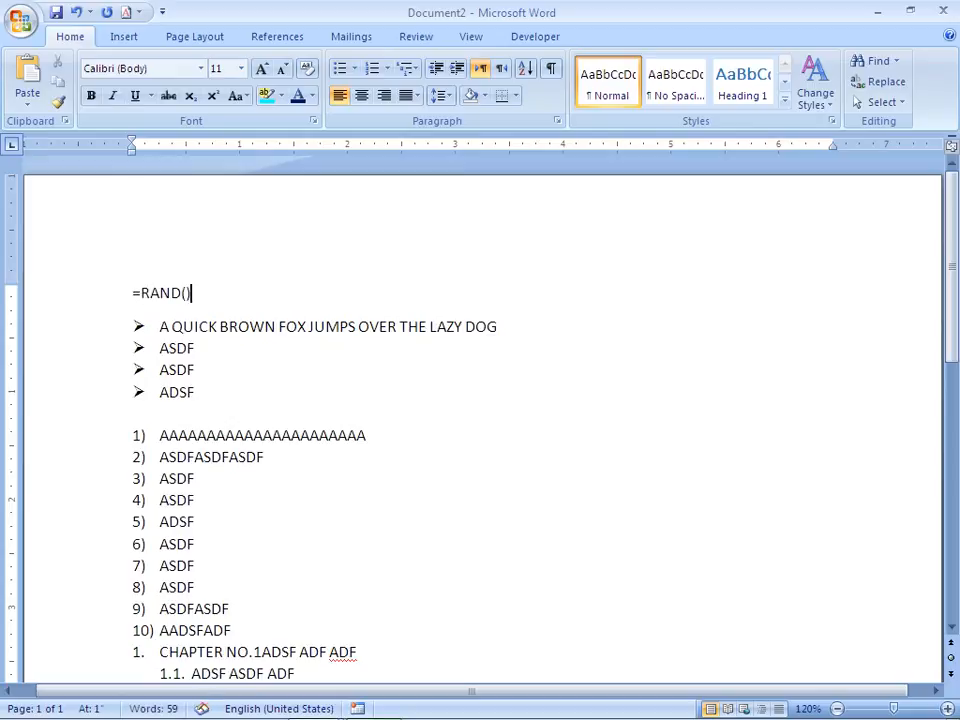
key(Return)
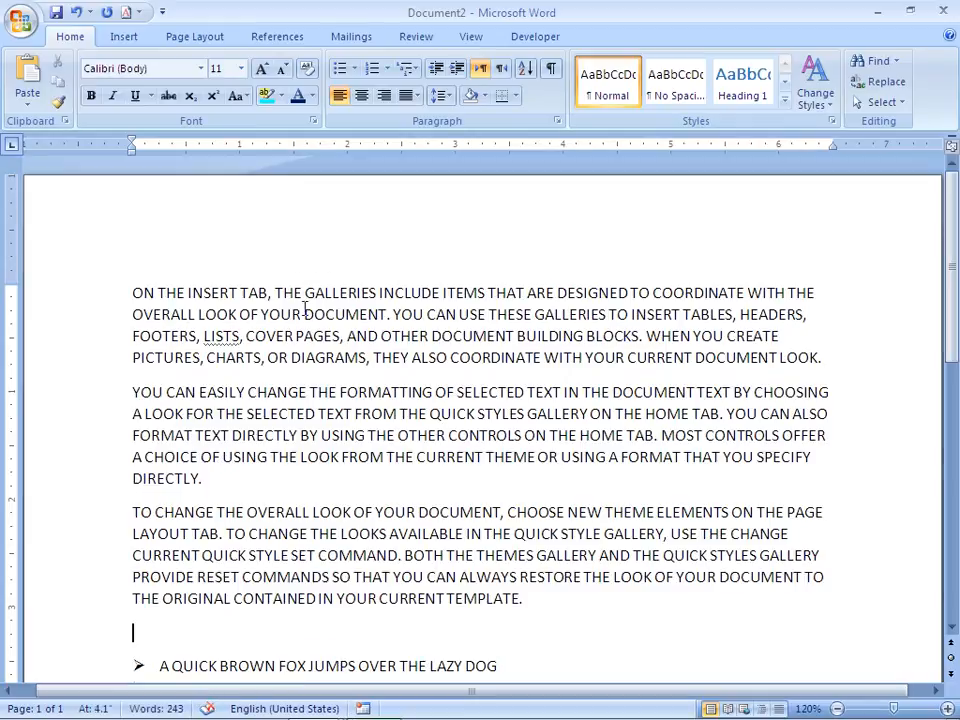
Center the first sample paragraph and switch it to right alignment.
double_click(298, 315)
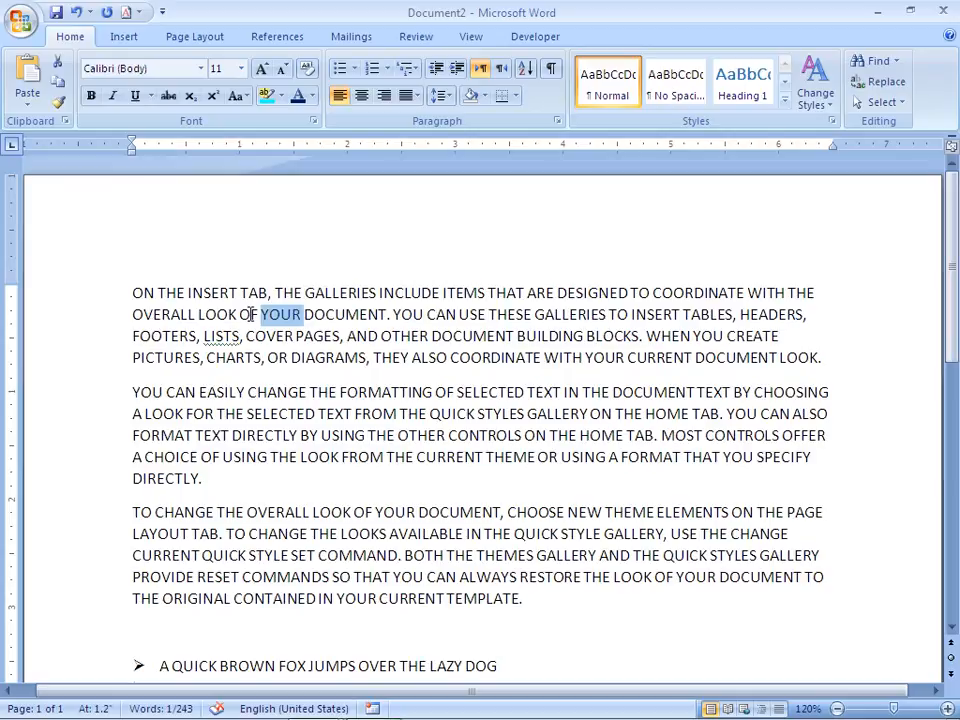
click(596, 321)
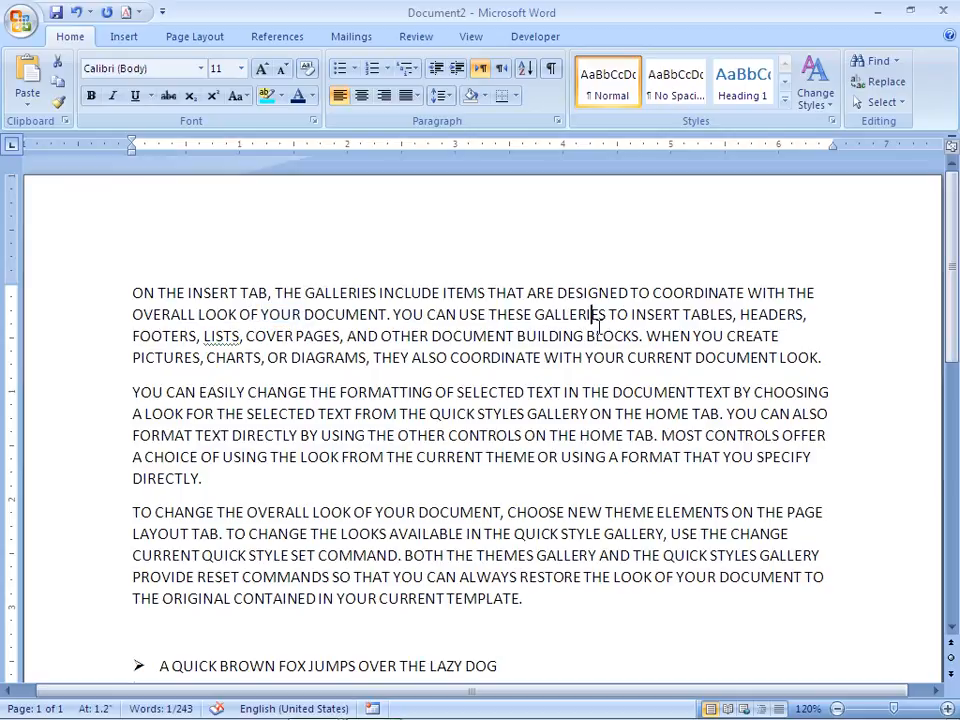
click(795, 337)
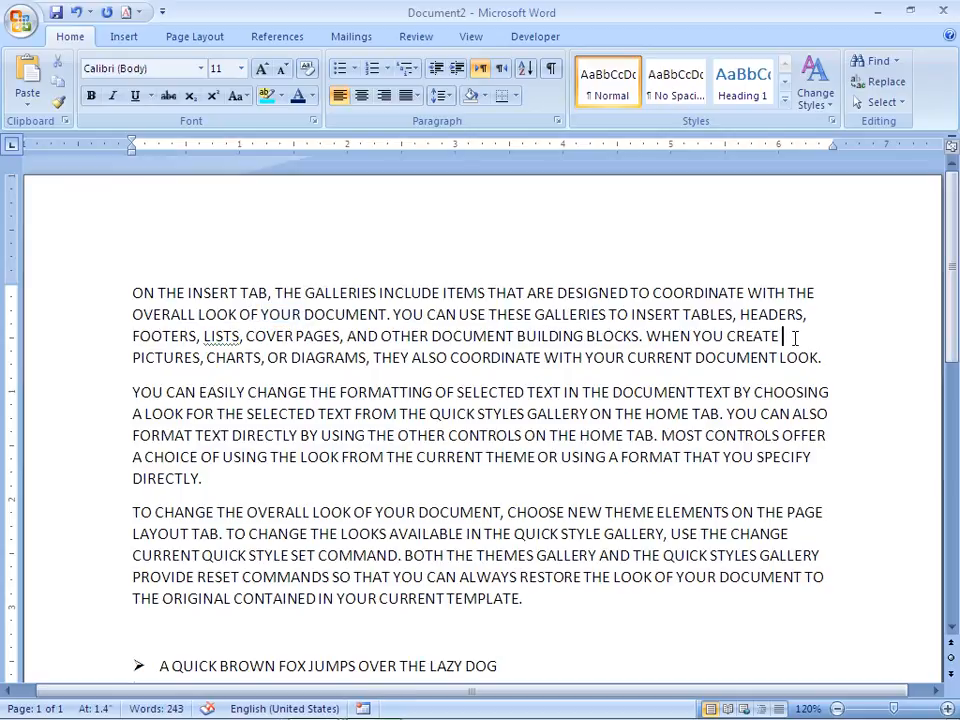
click(586, 314)
click(361, 99)
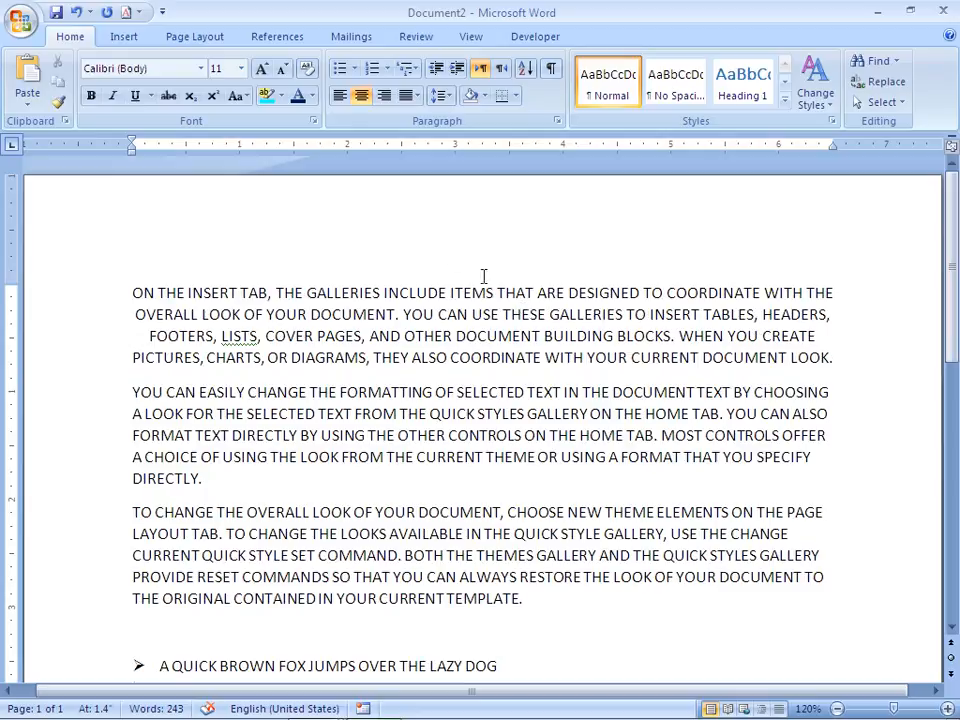
click(386, 100)
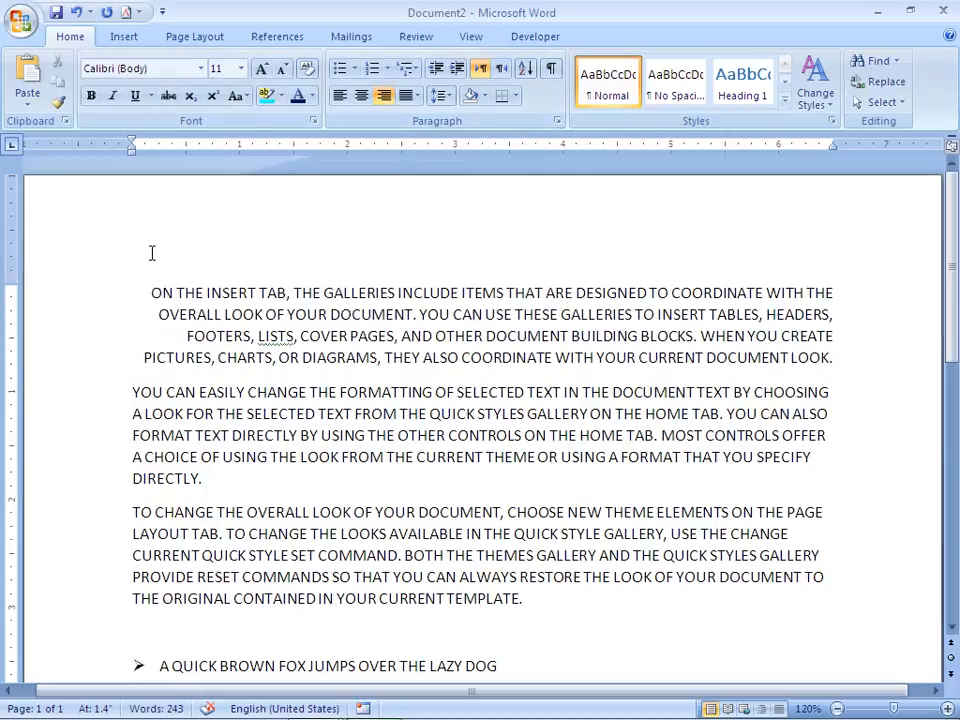
Apply the plain Justify alignment to the first sample paragraph.
click(410, 100)
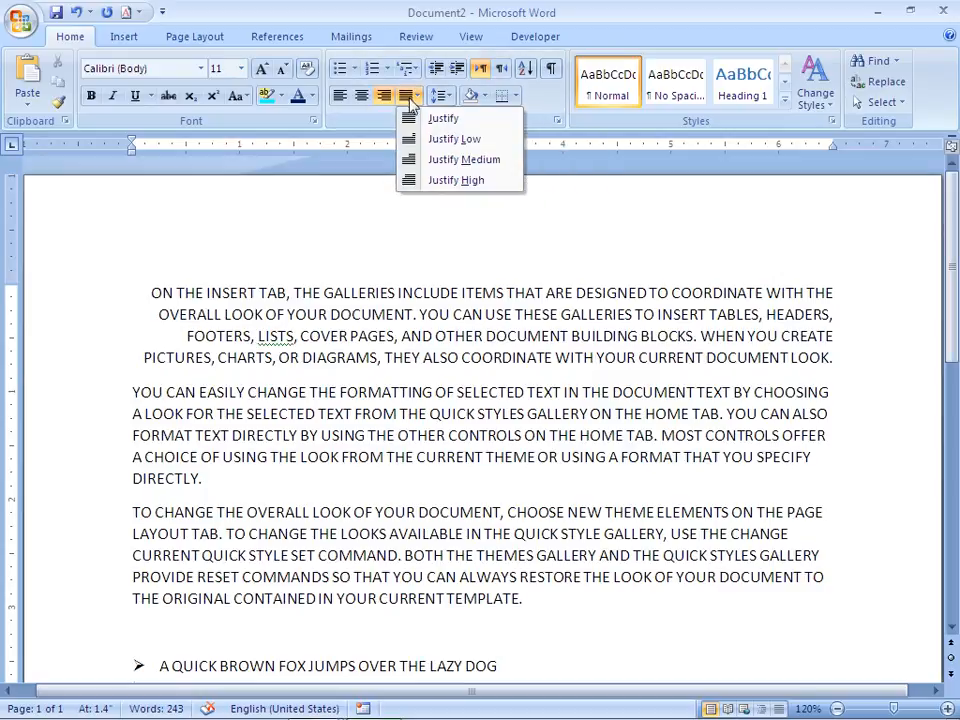
click(424, 120)
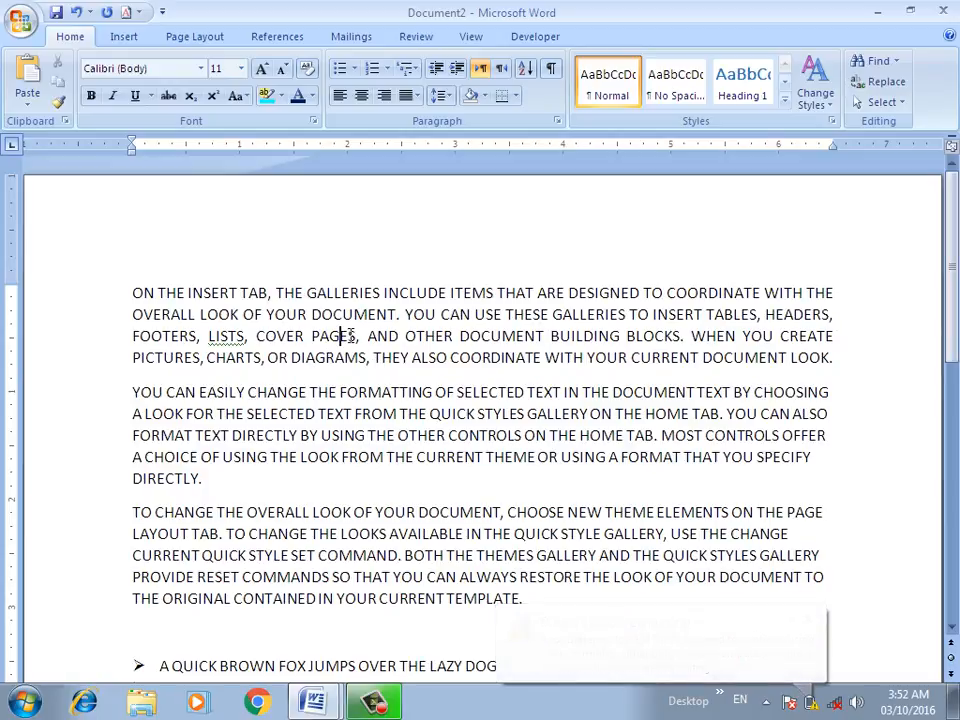
click(334, 326)
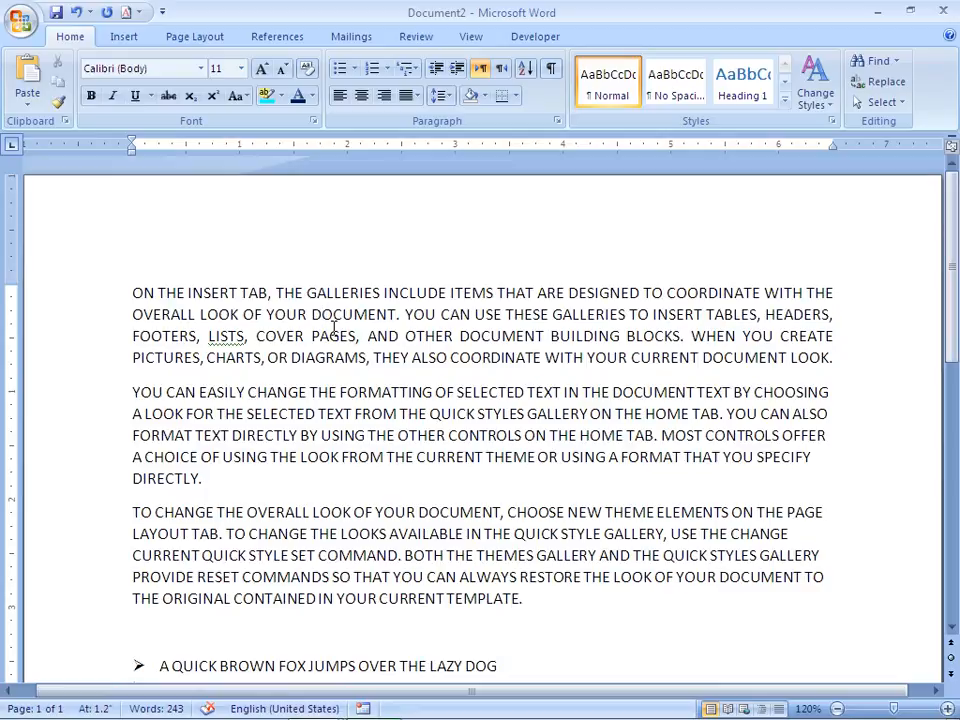
Right-align the second sample paragraph, which starts with "YOU CAN EASILY CHANGE".
click(319, 414)
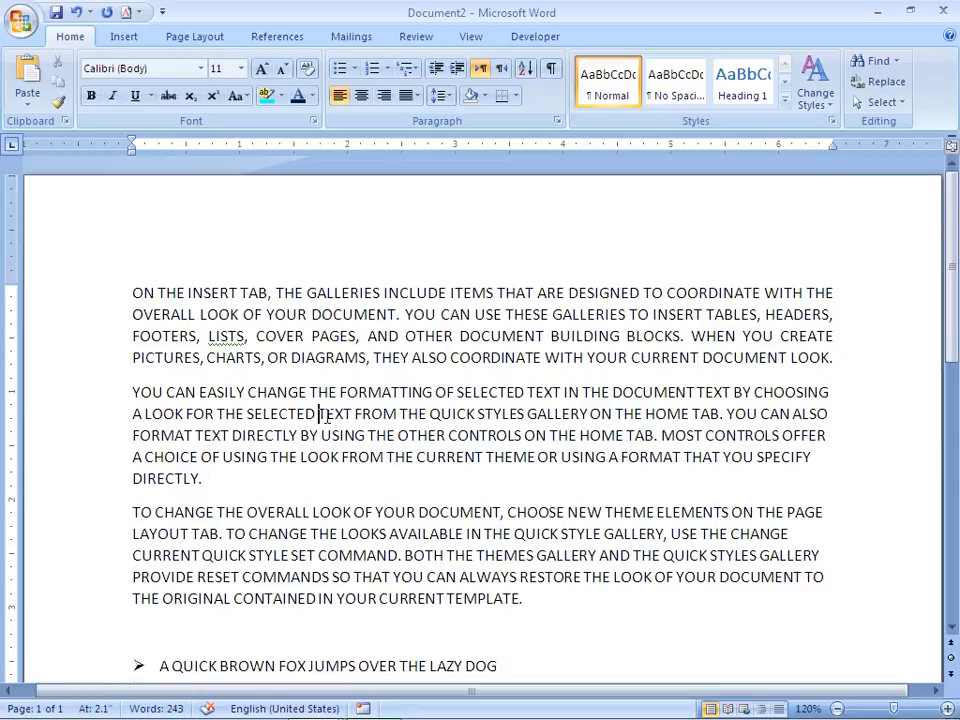
key(ctrl+r)
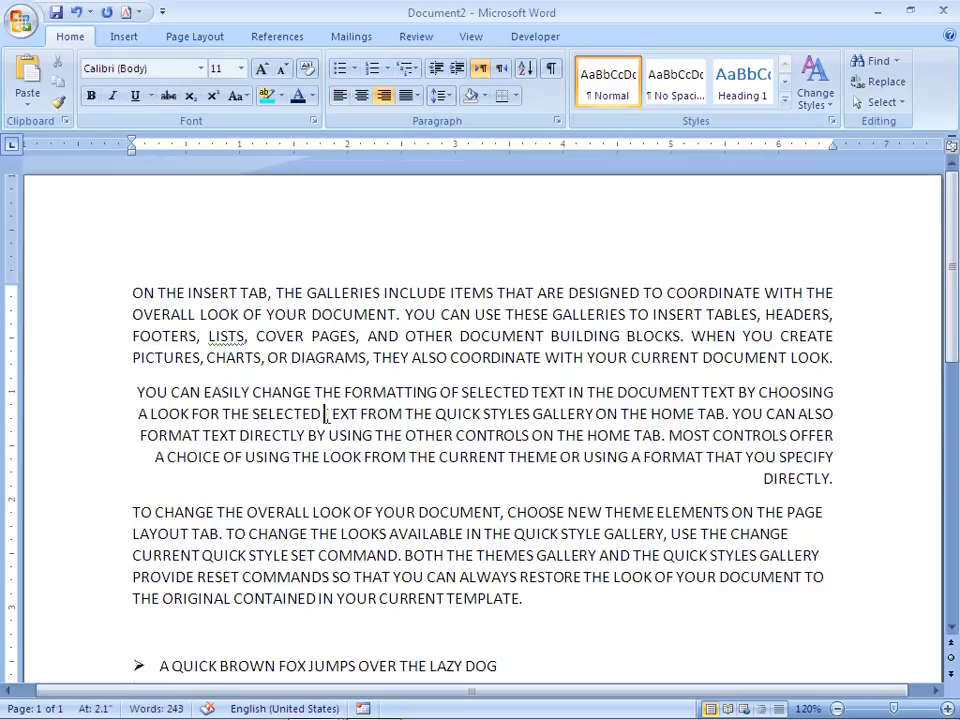
Switch the second sample paragraph to left, centered and finally justified alignment, and set its line spacing to 2.0.
key(ctrl+l)
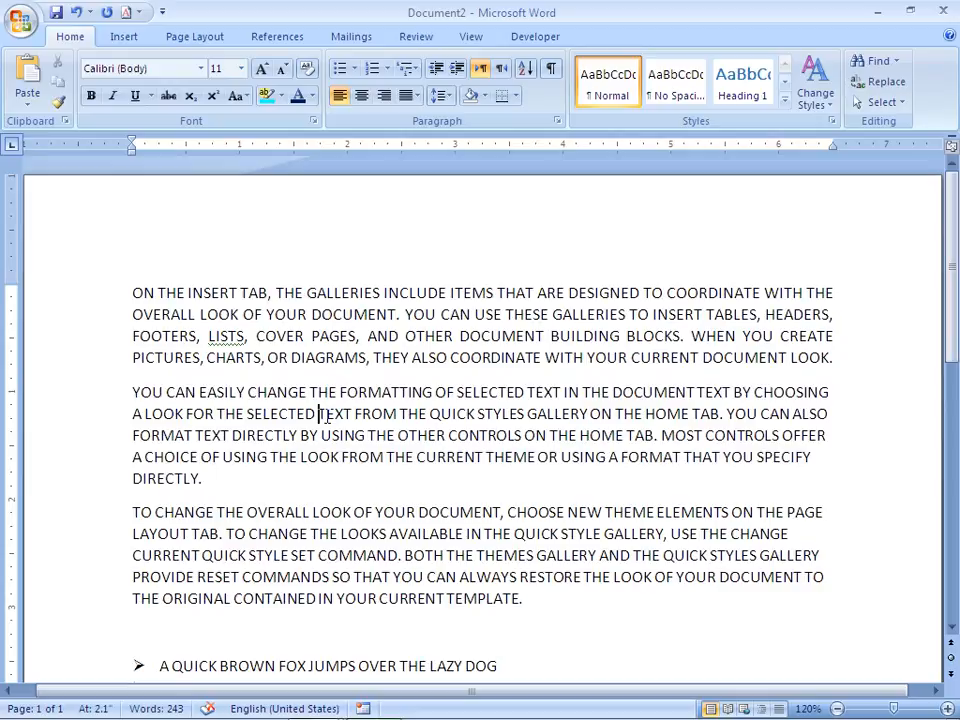
key(ctrl+e)
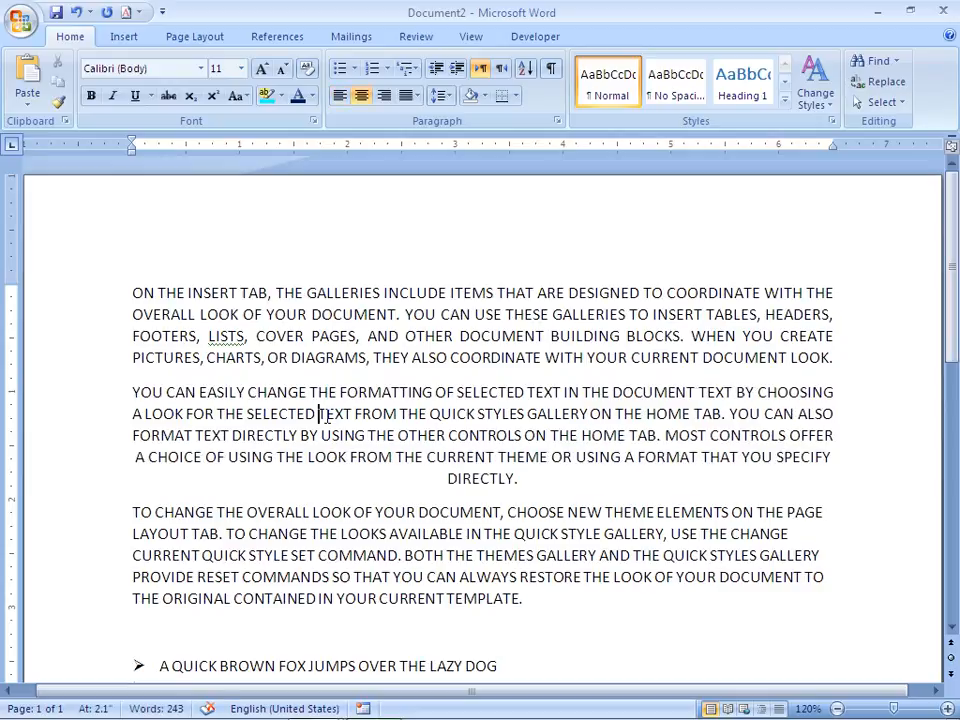
key(ctrl+j)
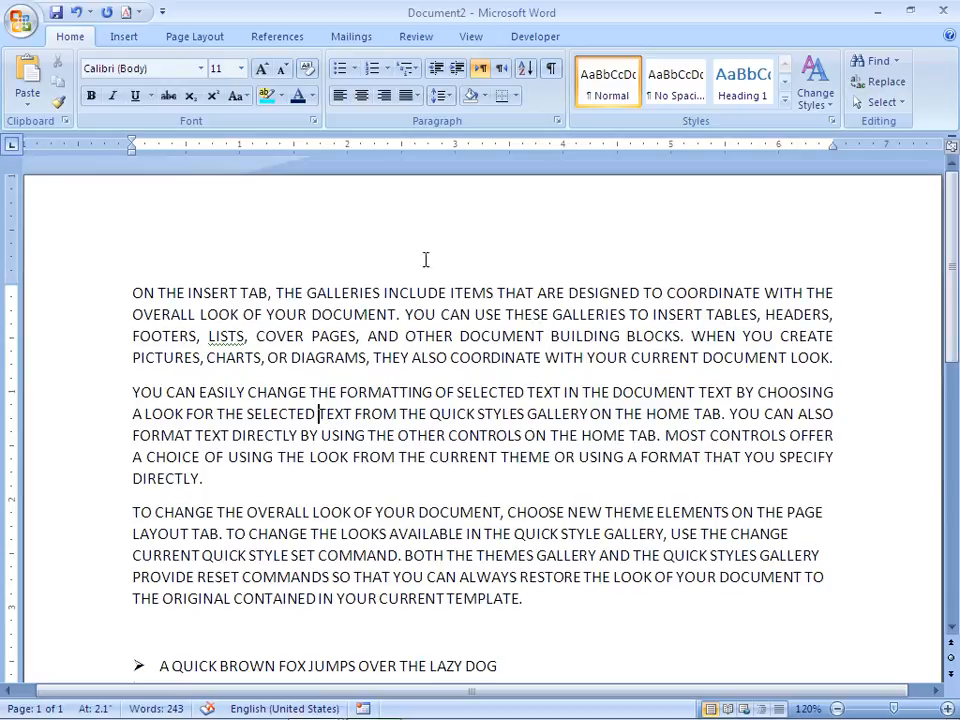
click(444, 106)
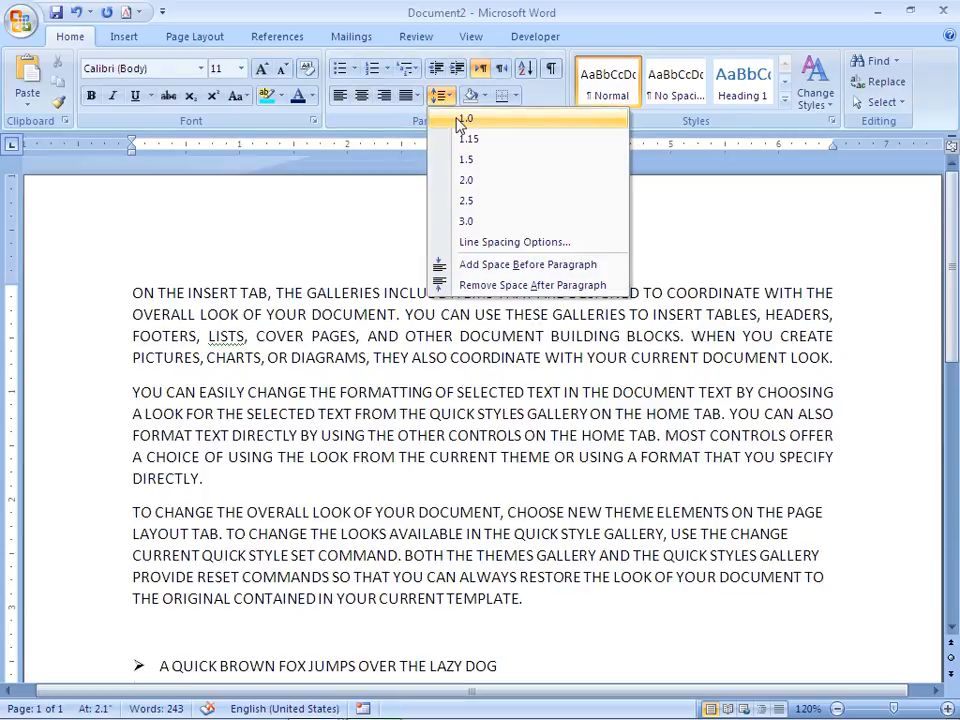
click(500, 188)
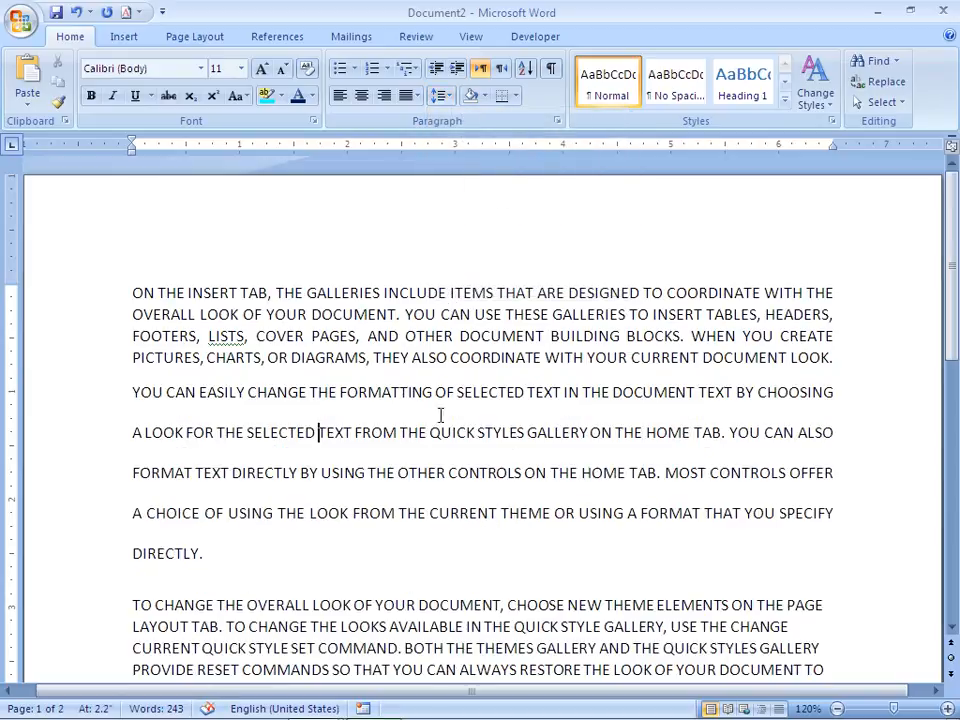
Cycle the first sample paragraph twice through single, double and 1.5 line spacing, ending on 1.5.
click(391, 338)
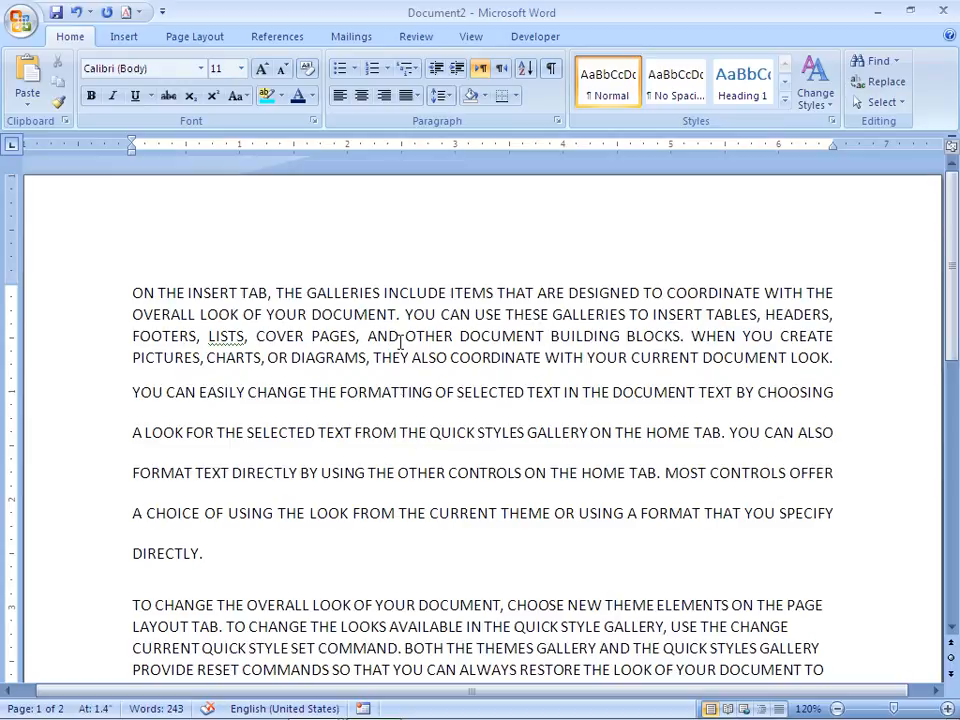
key(ctrl+1)
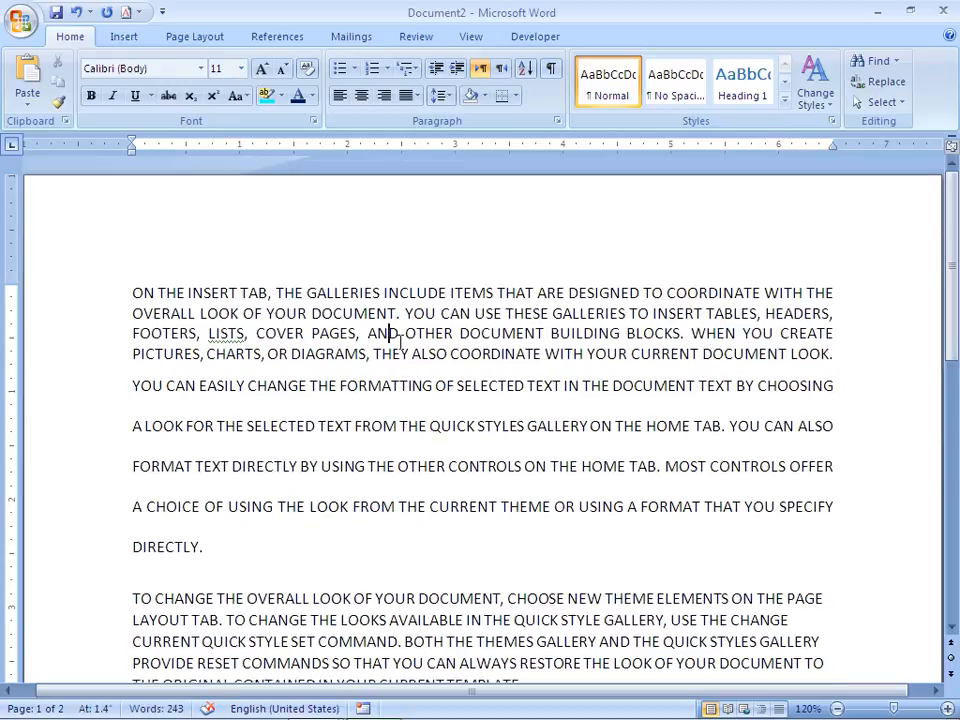
key(ctrl+2)
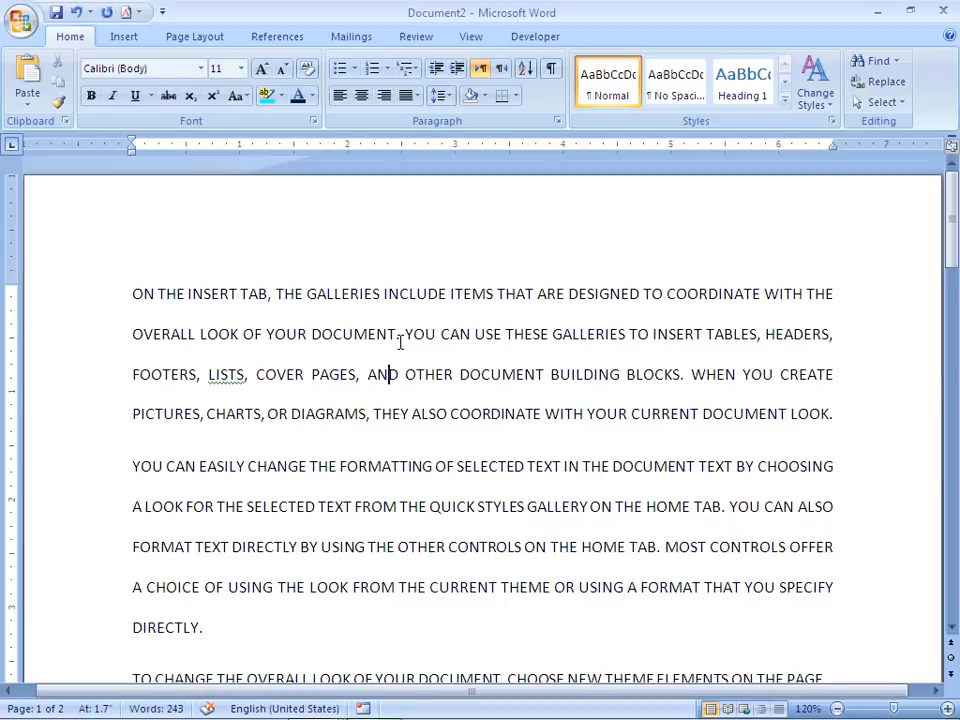
key(ctrl+5)
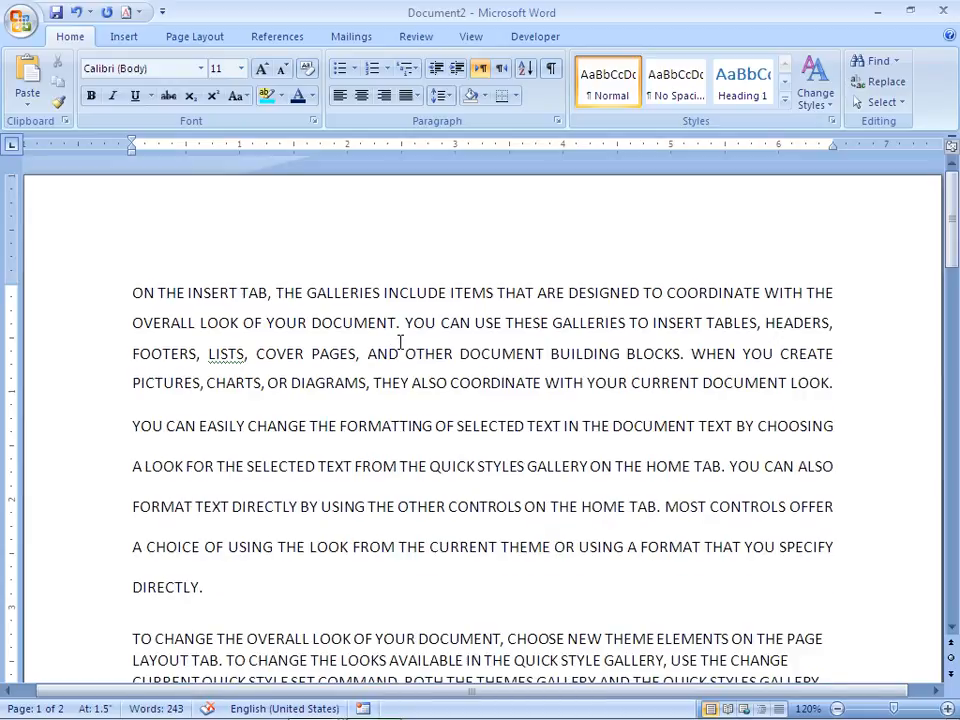
click(383, 350)
key(ctrl+1)
key(ctrl+2)
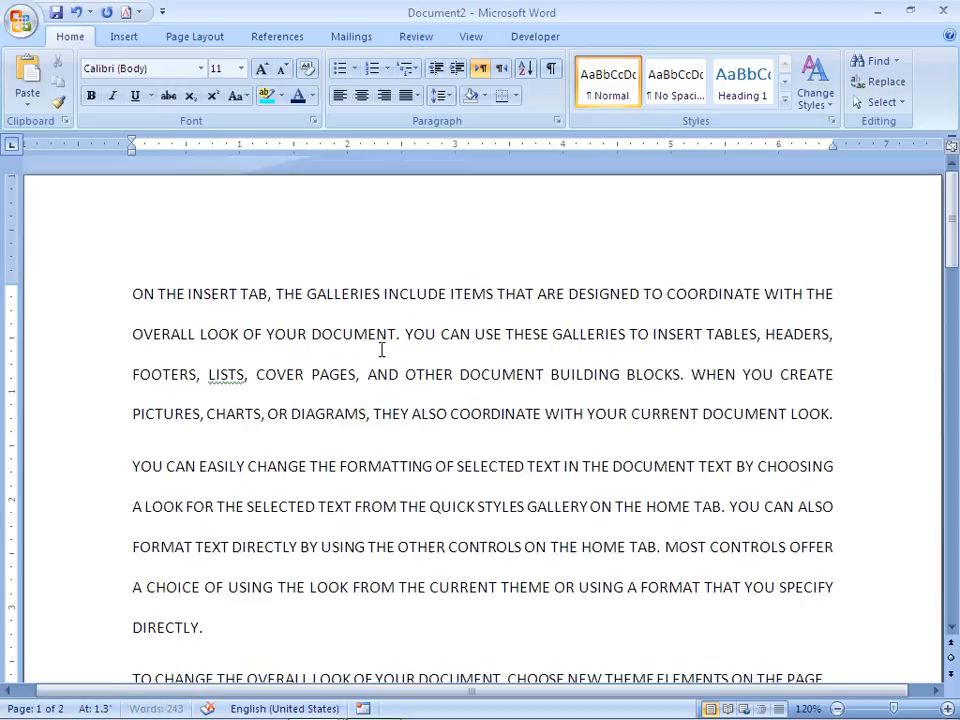
key(ctrl+5)
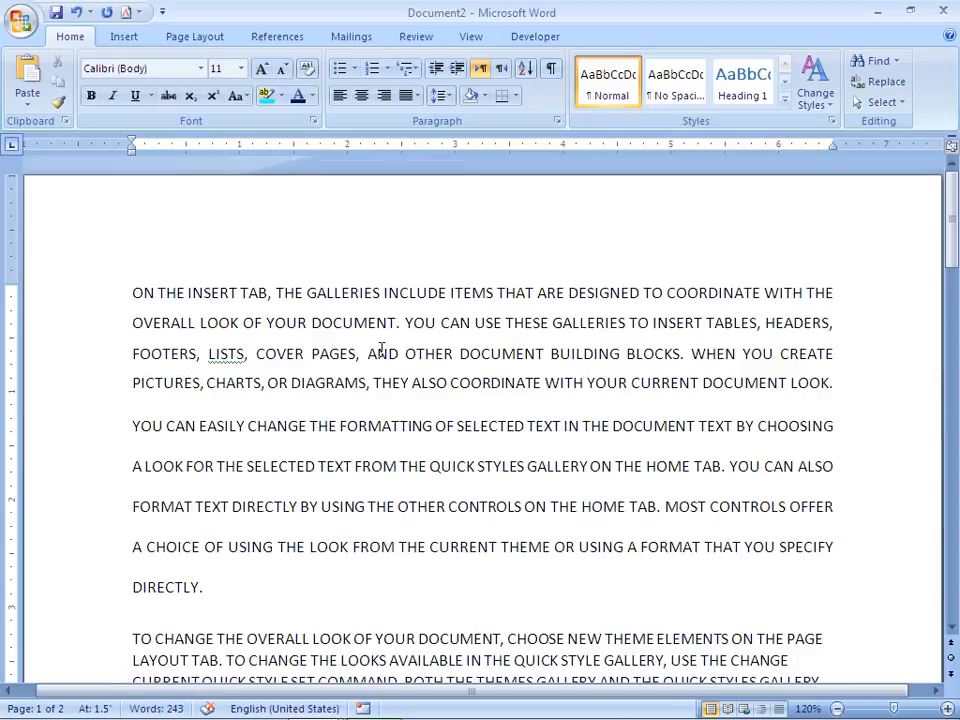
Shade the first sample paragraph with a medium blue theme color and apply Outside Borders to it.
click(484, 96)
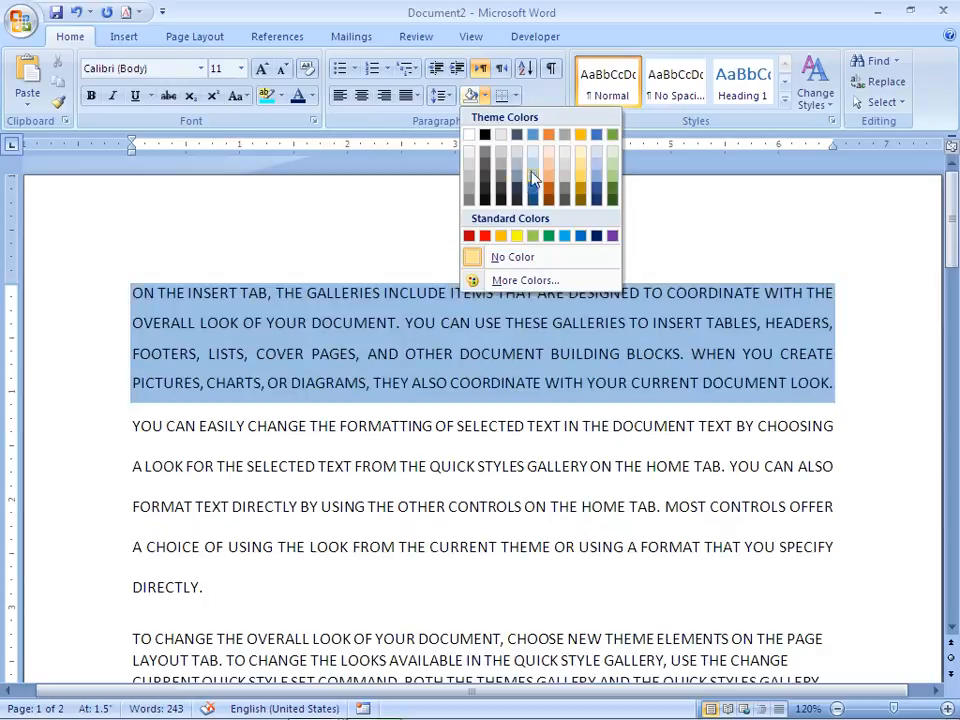
click(536, 181)
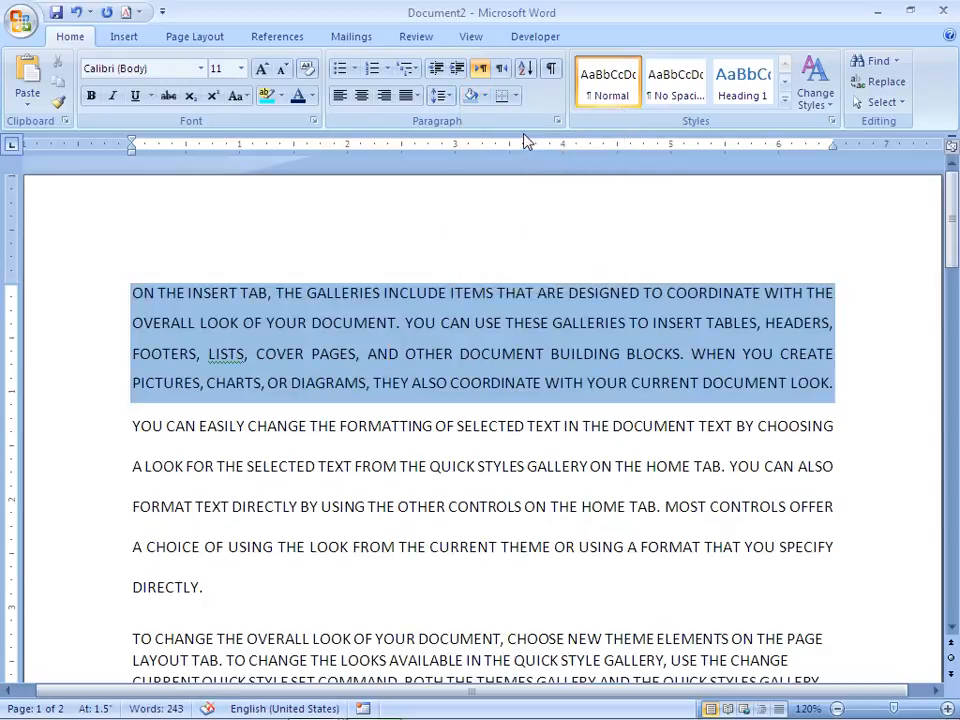
click(514, 96)
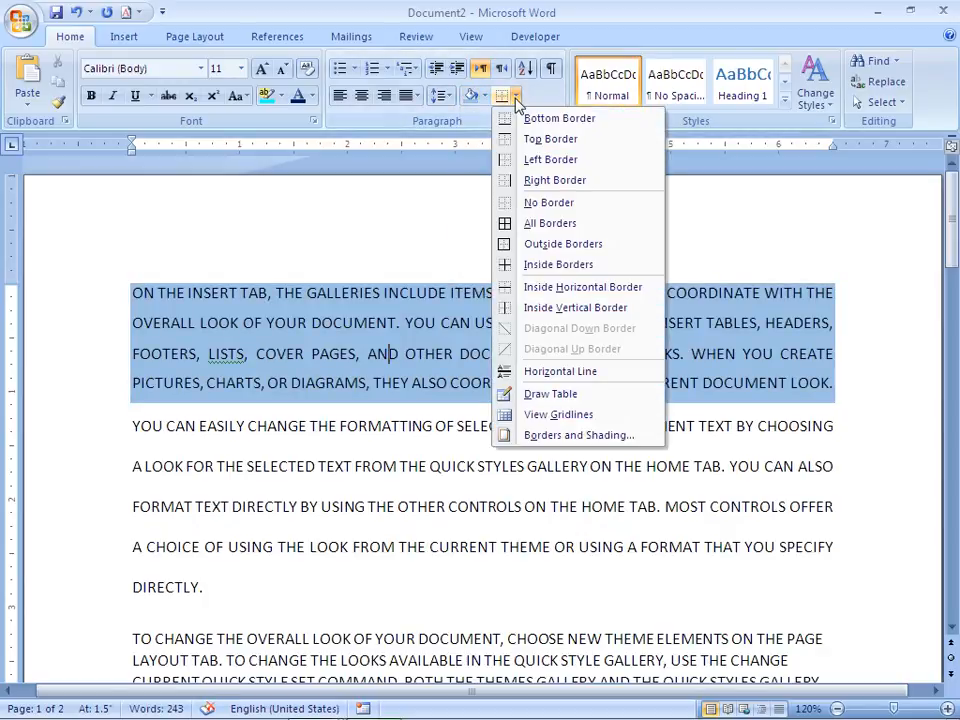
click(550, 243)
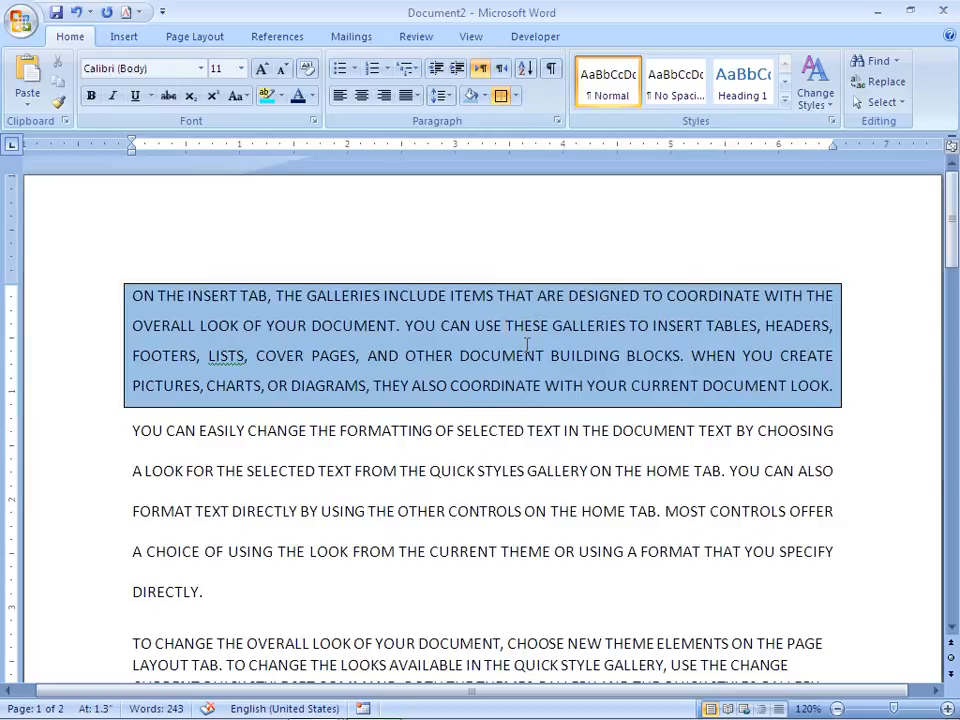
Move the text cursor down from the shaded first paragraph into the text below it.
key(Down)
key(Down)
key(Down)
key(Down)
key(Down)
key(Down)
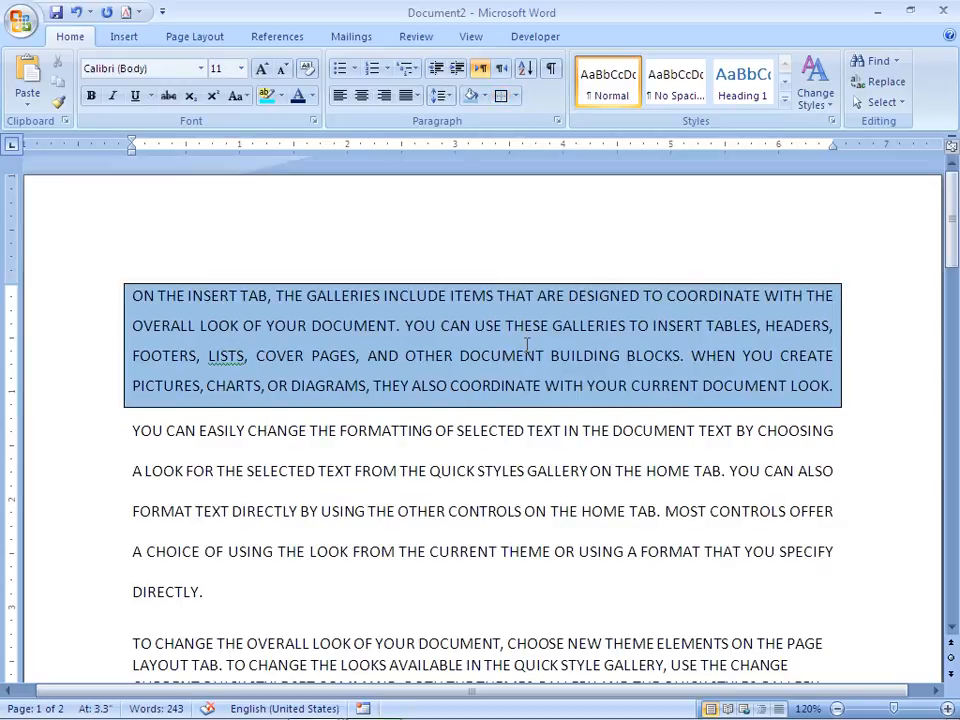